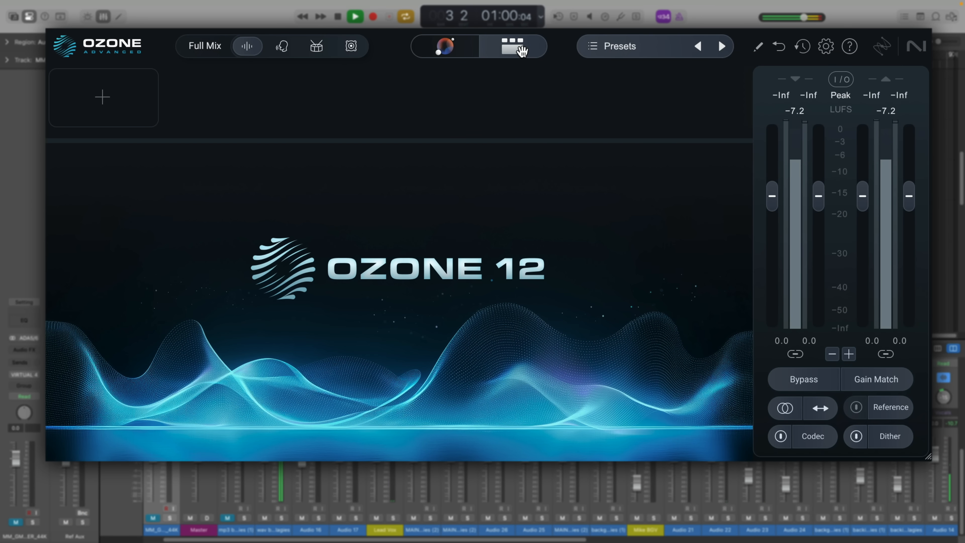
# Step: Open the assistant's Custom setup and turn off the Stabilizer processing module
pyautogui.click(521, 50)
pyautogui.click(697, 252)
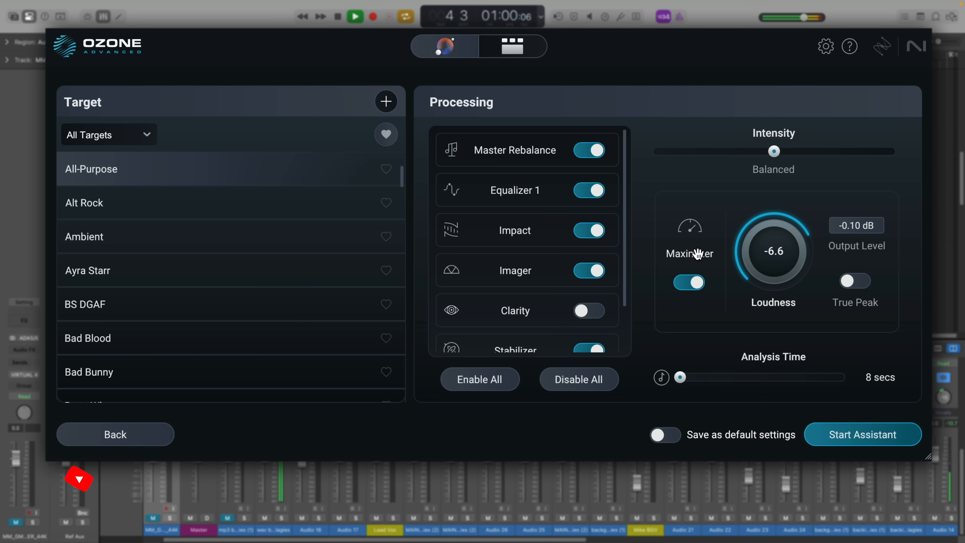
pyautogui.scroll(-3, 555, 208)
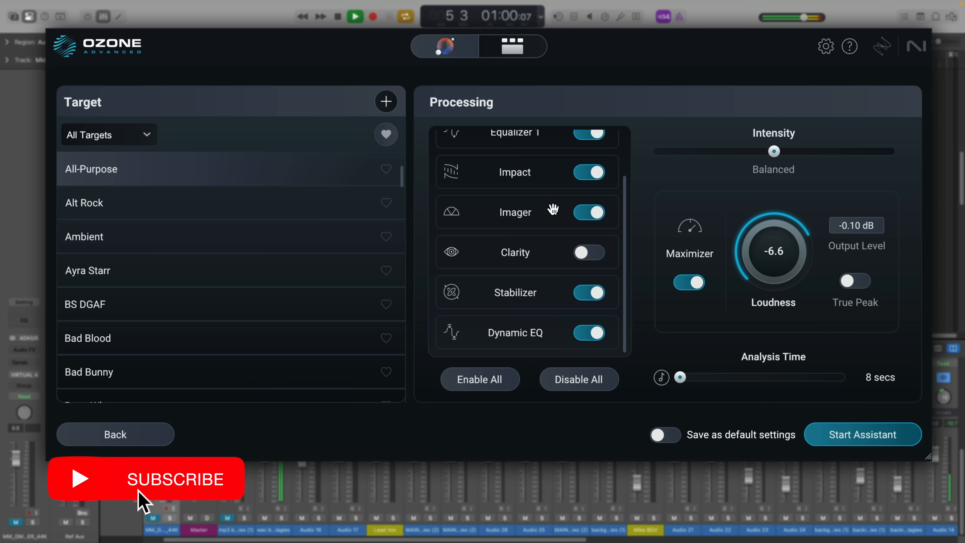
pyautogui.click(581, 297)
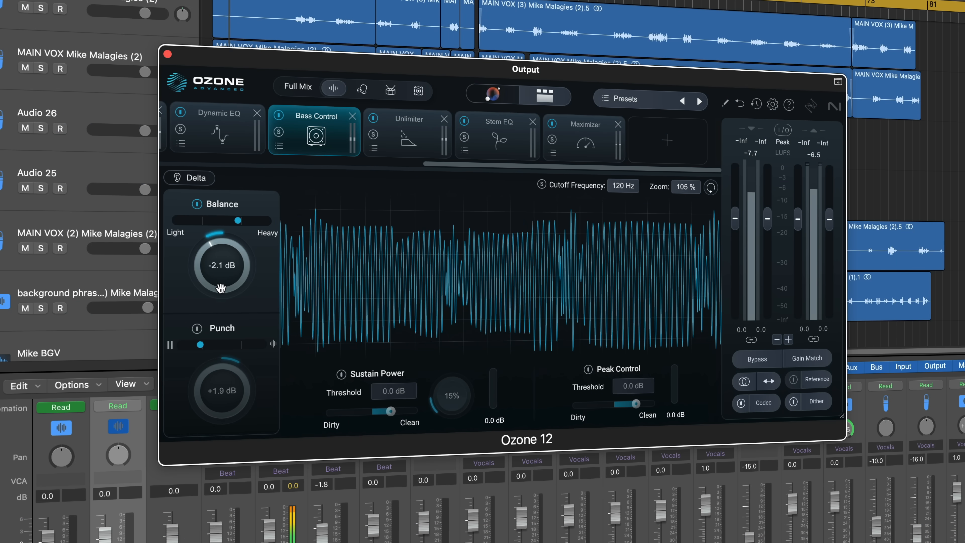
# Step: In Bass Control, set Balance to -3.0 dB and enable Sustain Power with its character fully at Dirty
pyautogui.moveTo(221, 288); pyautogui.dragTo(221, 295)
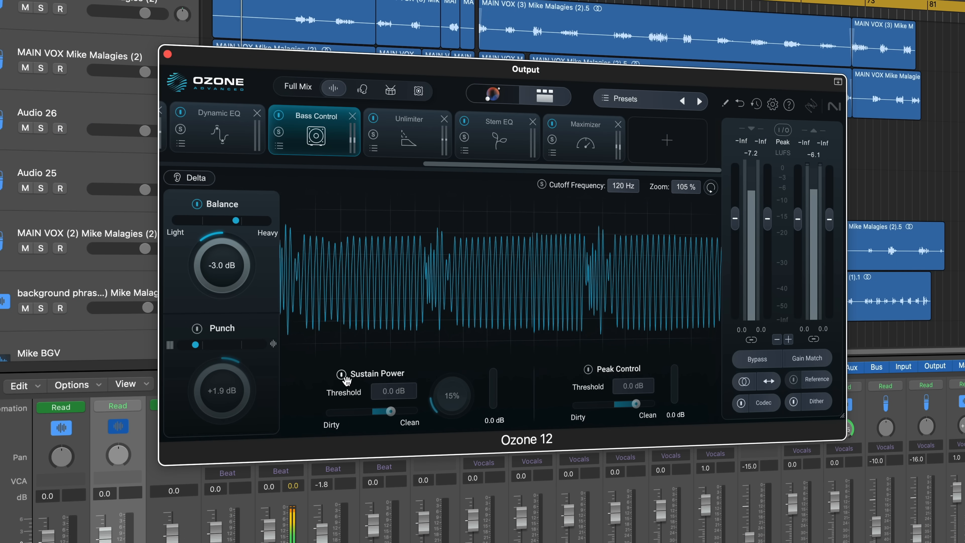
pyautogui.moveTo(390, 411); pyautogui.dragTo(342, 413)
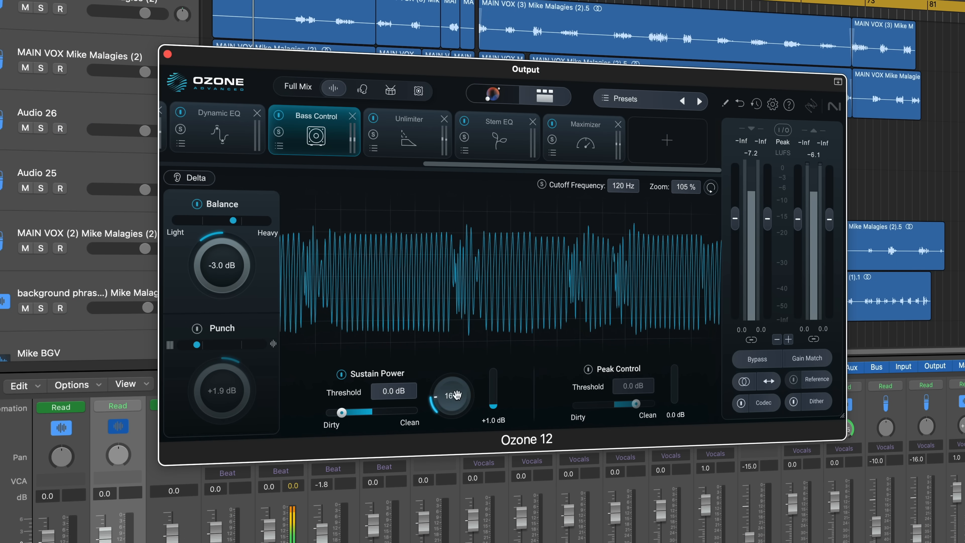
# Step: Open the Unlimiter module and set its threshold to -2.7 dB
pyautogui.click(422, 146)
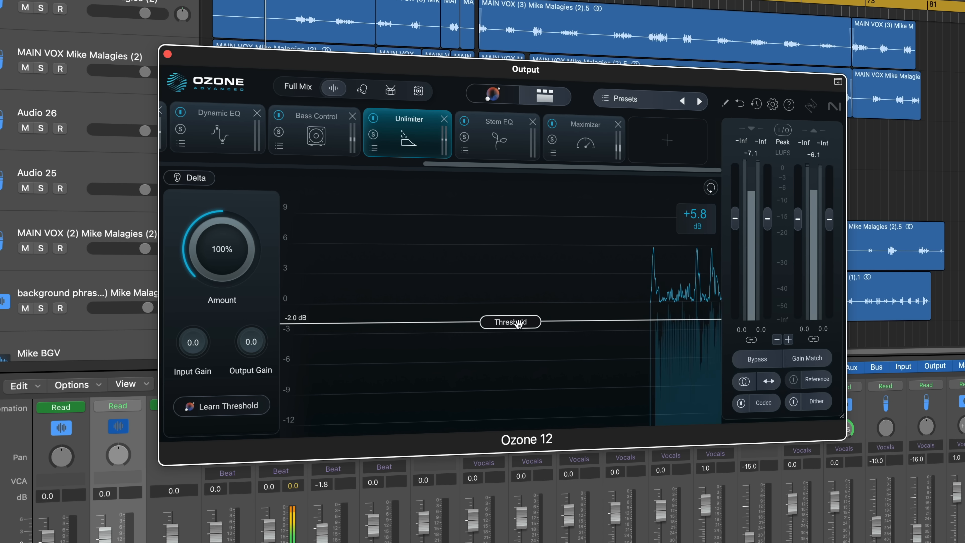
pyautogui.moveTo(519, 323); pyautogui.dragTo(519, 330)
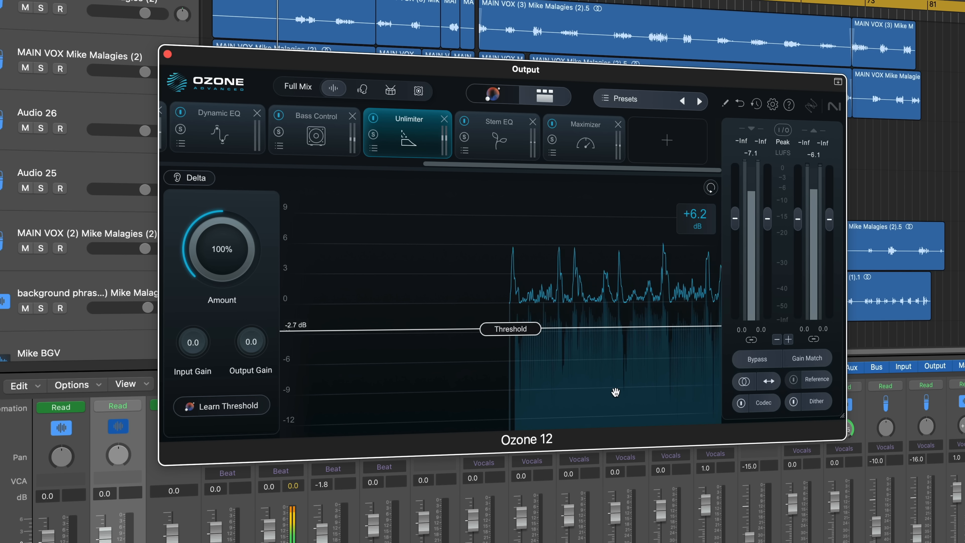
# Step: In Stem EQ, shift the Vocals bell band to about 1268 Hz and bring up the Bass and Drums stem curves
pyautogui.click(501, 156)
pyautogui.click(284, 180)
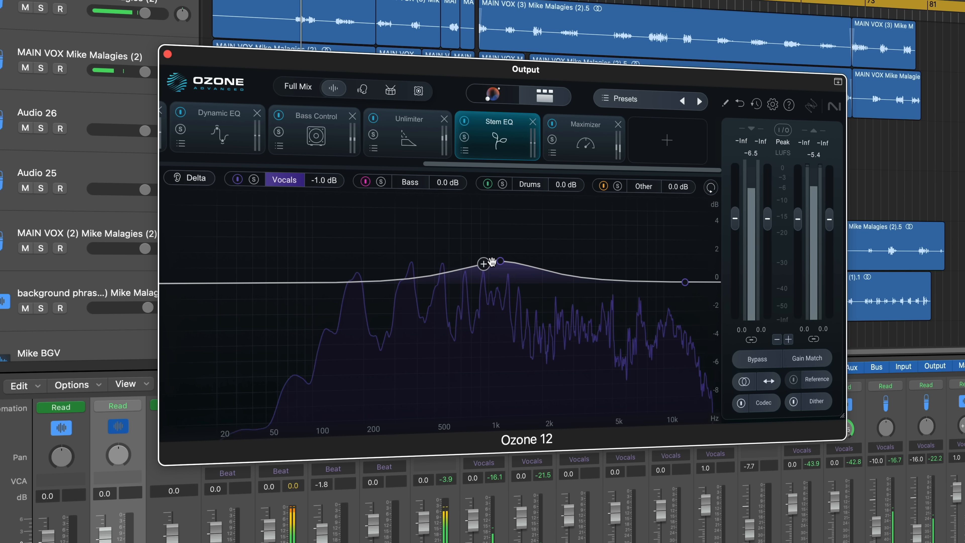
pyautogui.moveTo(493, 262); pyautogui.dragTo(509, 262)
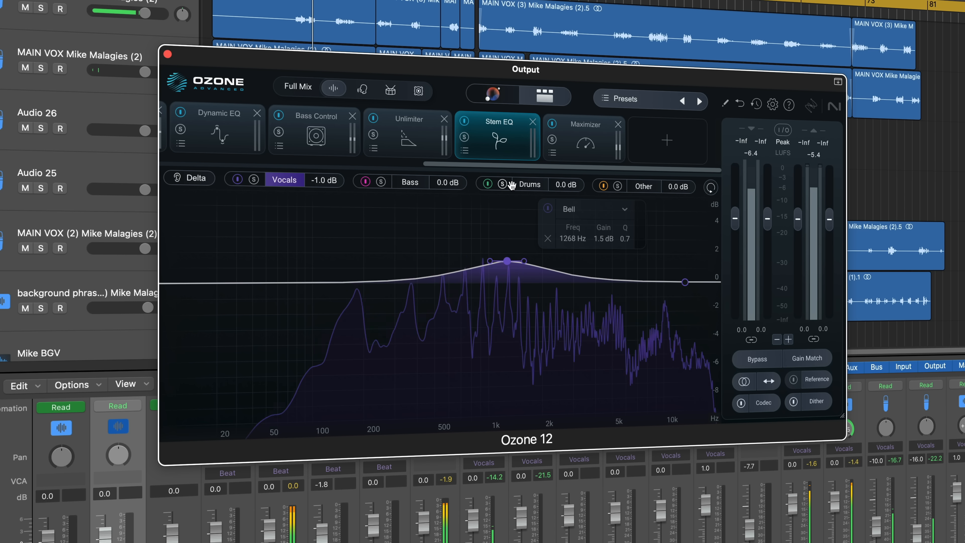
pyautogui.click(410, 182)
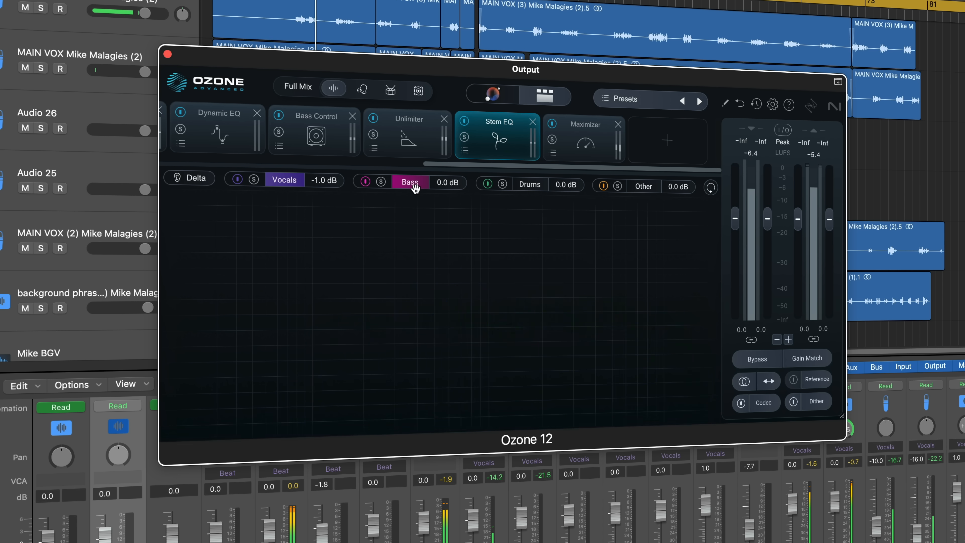
pyautogui.click(531, 185)
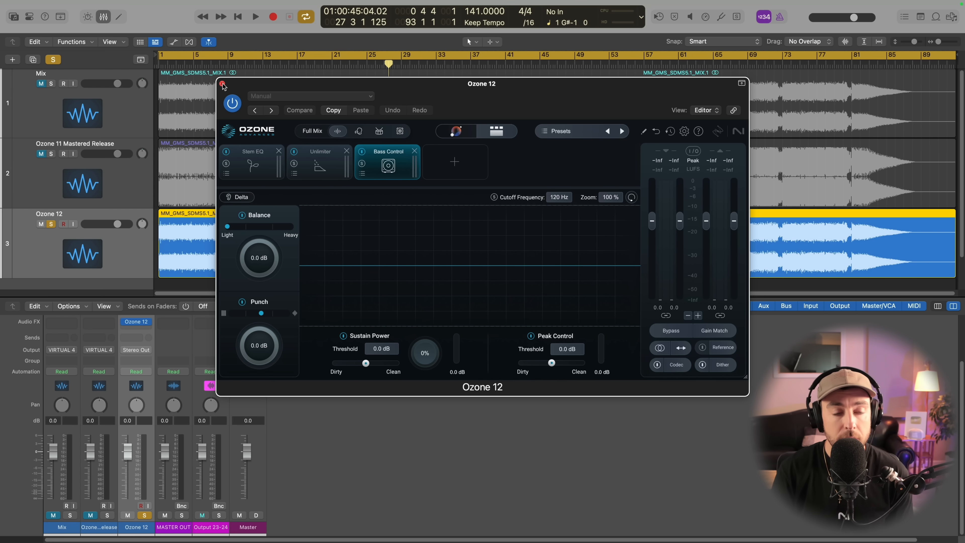
# Step: Close the plug-in window and select the Ozone 11 Mastered Release track
pyautogui.click(222, 84)
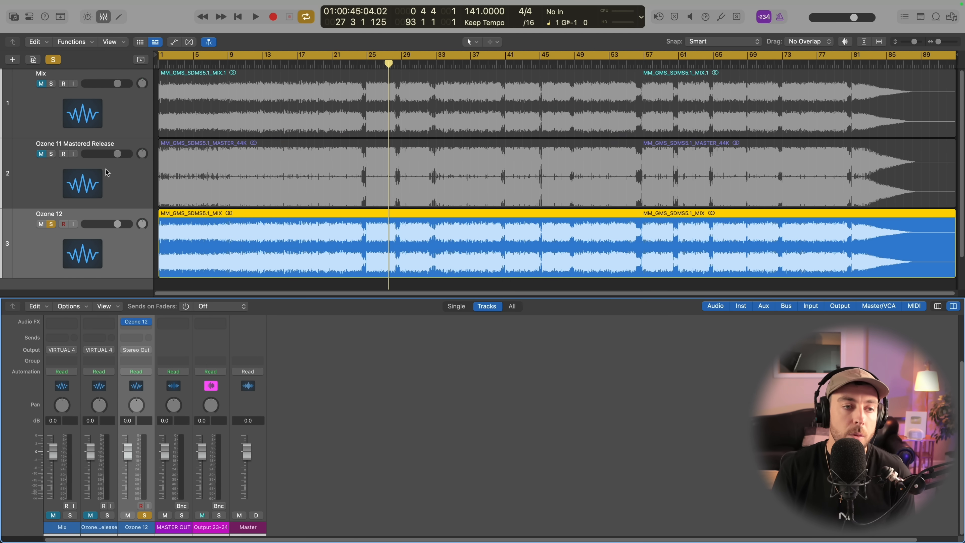
pyautogui.click(96, 186)
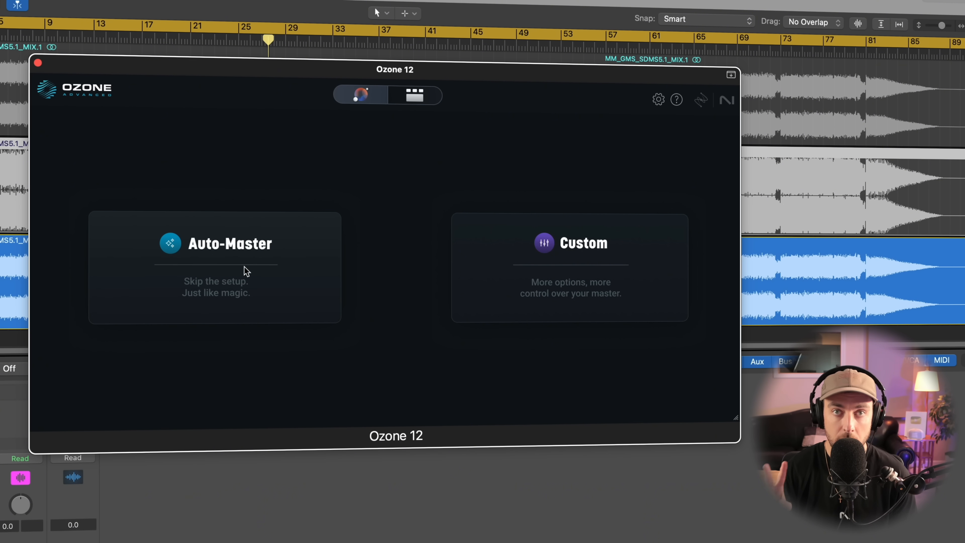
# Step: Open the assistant's Custom setup and browse its processing modules and full list of targets
pyautogui.click(590, 286)
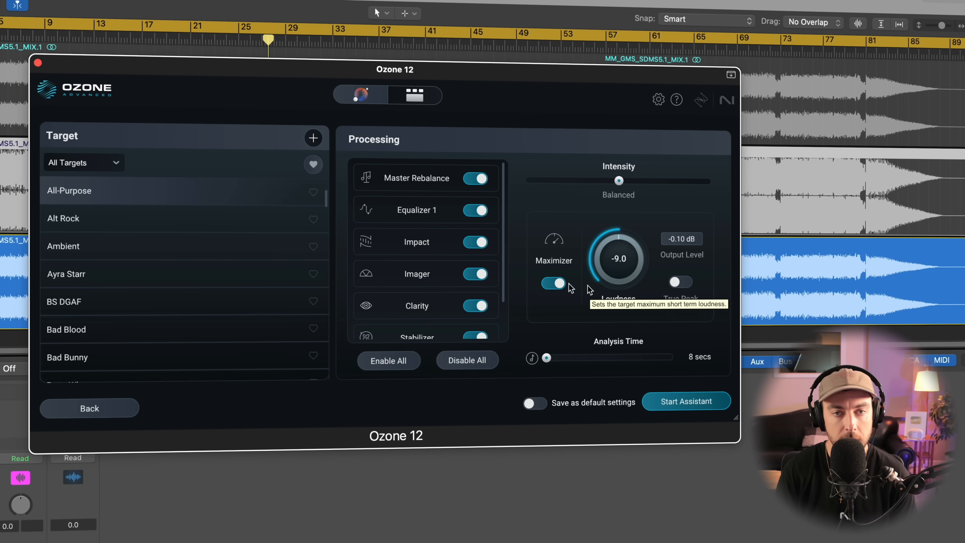
pyautogui.scroll(-6, 168, 224)
pyautogui.scroll(6, 129, 218)
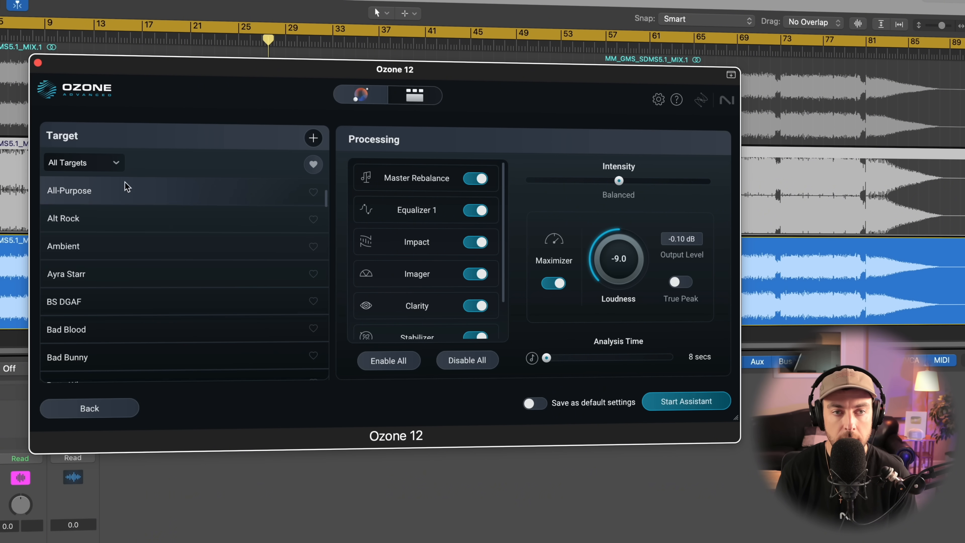
pyautogui.scroll(4, 125, 185)
pyautogui.scroll(-5, 177, 225)
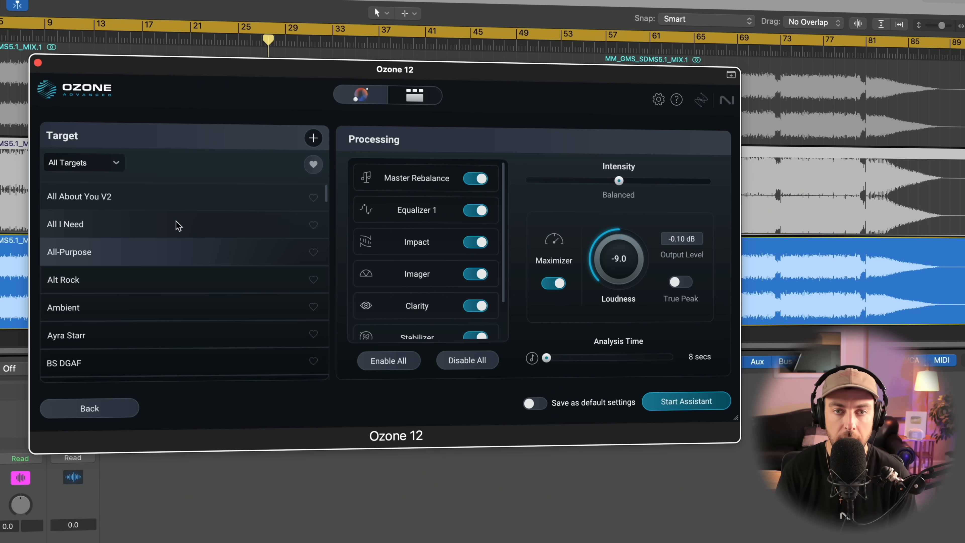
pyautogui.scroll(-8, 177, 223)
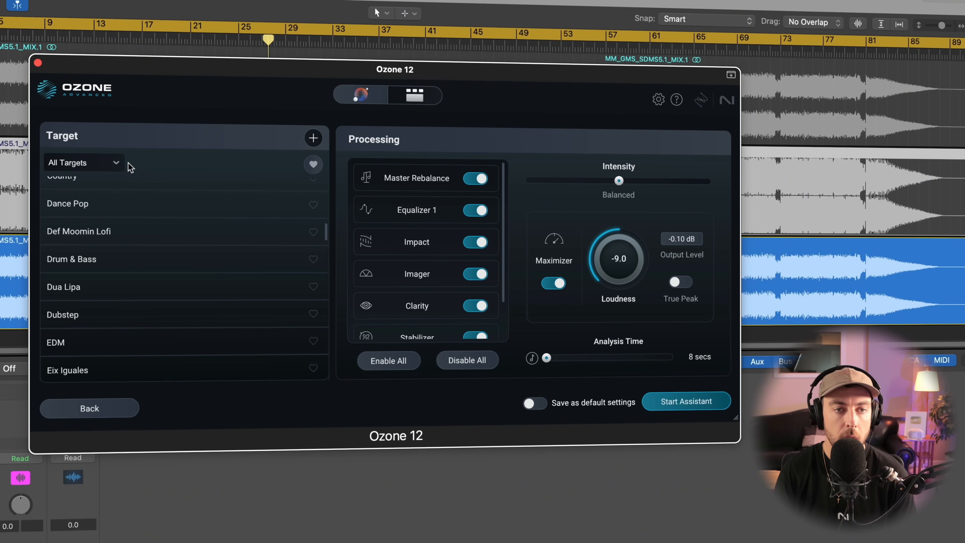
# Step: Filter the targets by Genre and choose Hip-Hop as the target
pyautogui.click(109, 163)
pyautogui.click(86, 190)
pyautogui.scroll(-10, 144, 226)
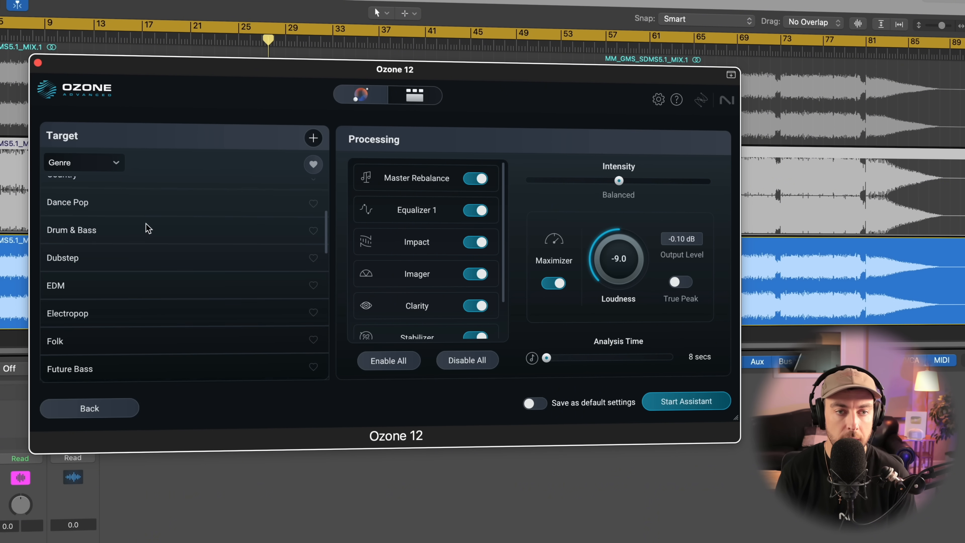
pyautogui.scroll(-5, 148, 234)
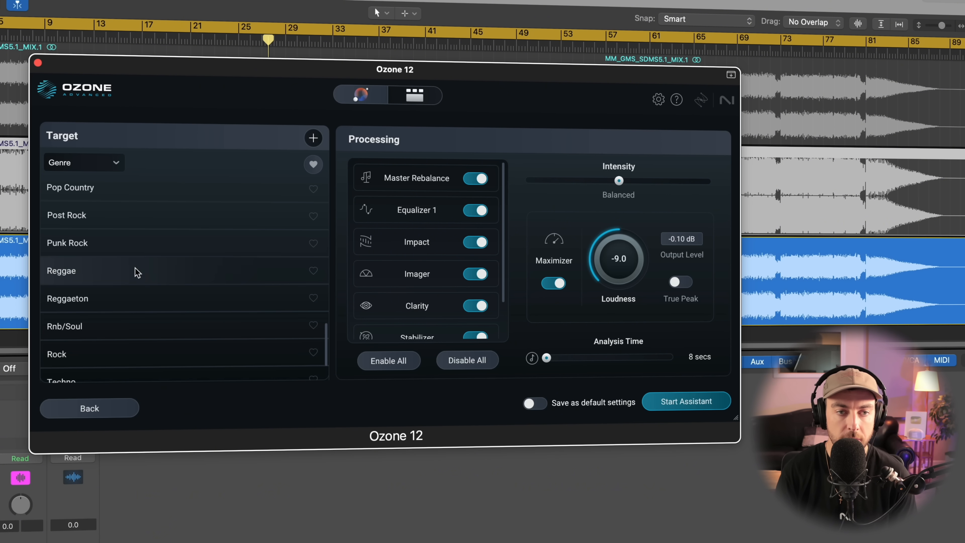
pyautogui.scroll(6, 141, 272)
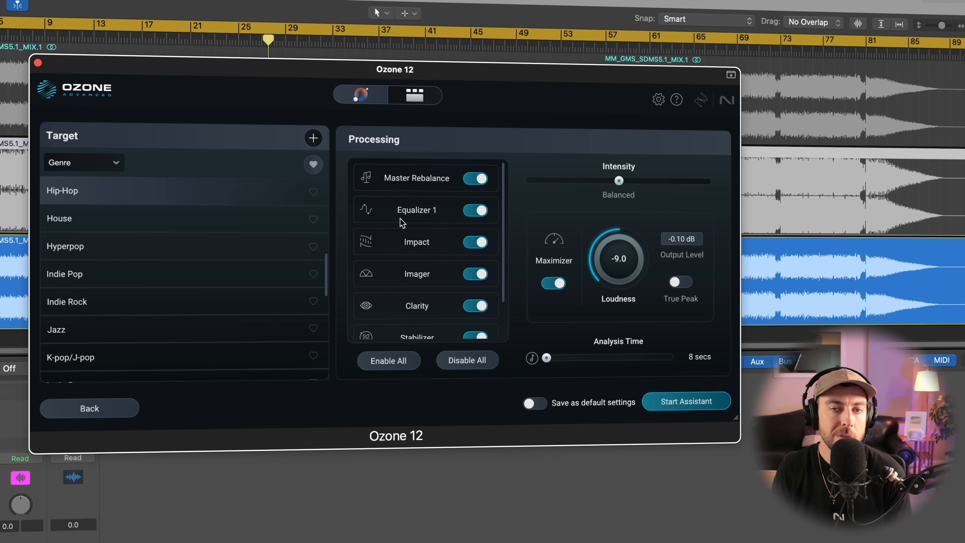
# Step: Review the processing modules and try switching Clarity and Stabilizer off and back on
pyautogui.scroll(-3, 437, 213)
pyautogui.scroll(3, 434, 209)
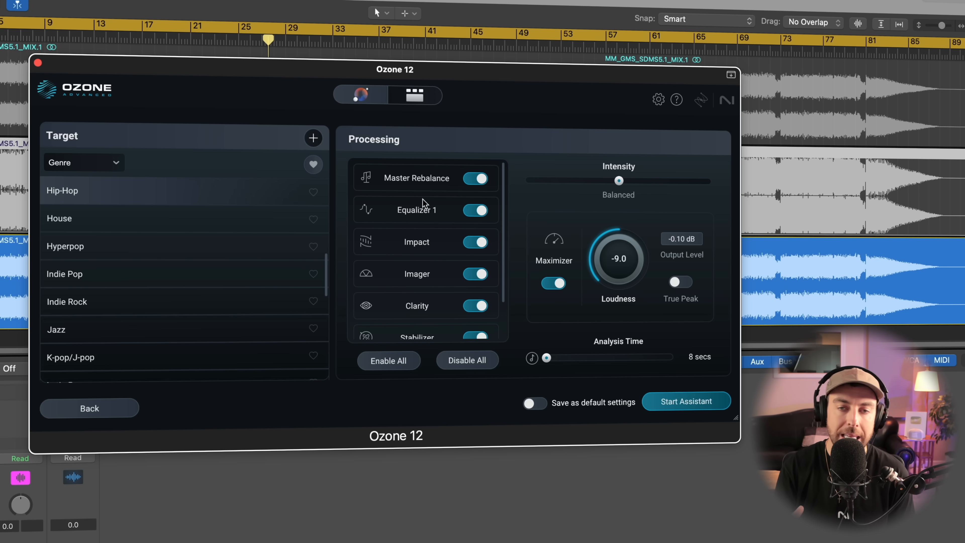
pyautogui.scroll(-2, 424, 200)
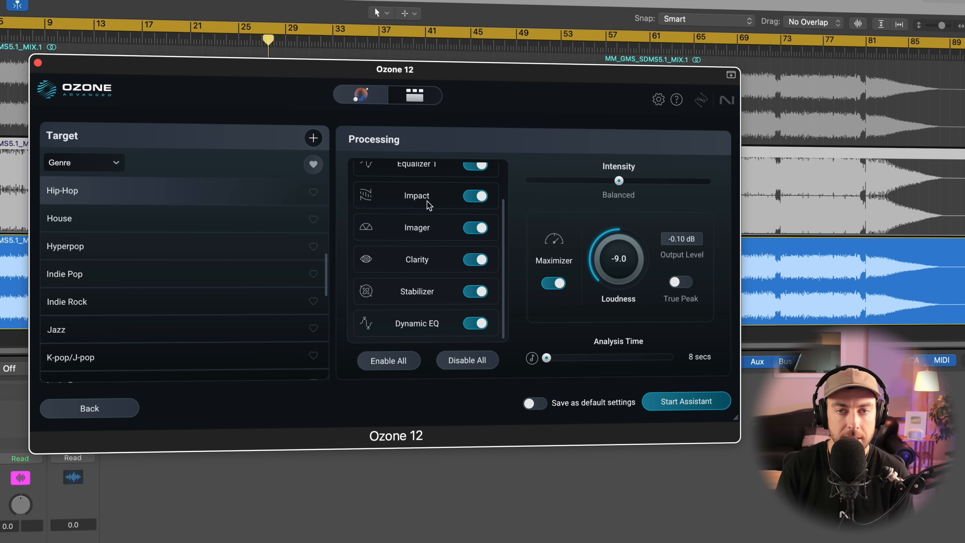
pyautogui.click(476, 260)
pyautogui.click(475, 296)
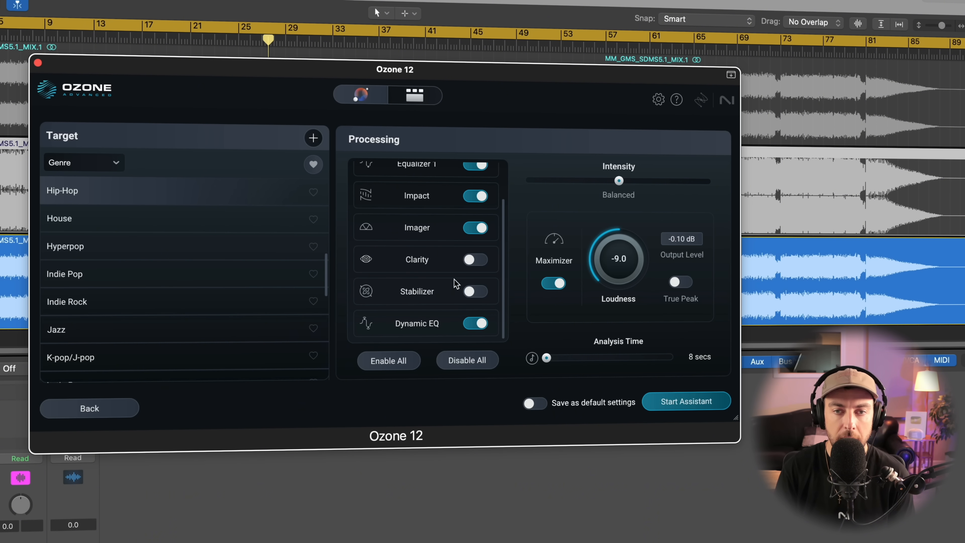
pyautogui.click(475, 260)
pyautogui.click(475, 292)
pyautogui.scroll(2, 432, 301)
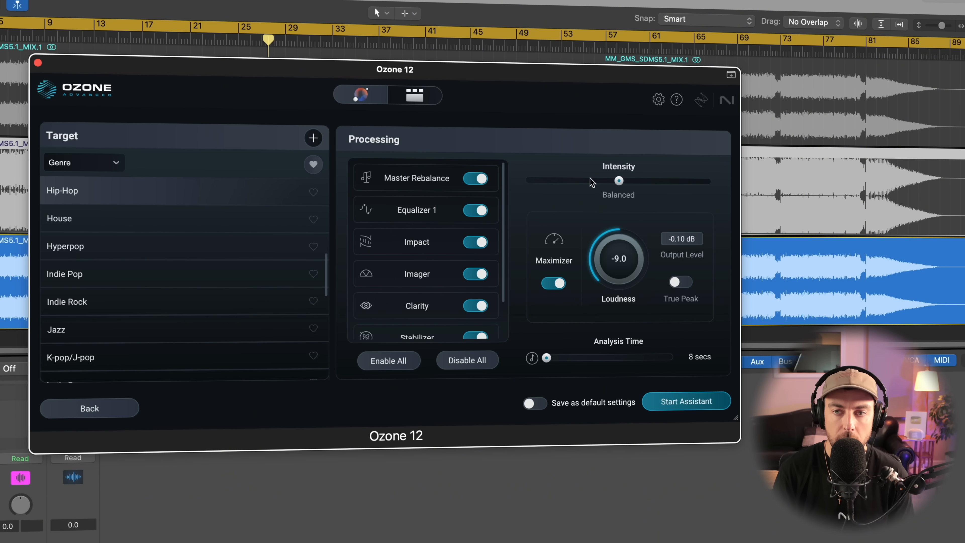
# Step: Try the assistant's Intensity at Subtle and at Transformative, and return it to Balanced
pyautogui.moveTo(590, 178); pyautogui.dragTo(516, 185)
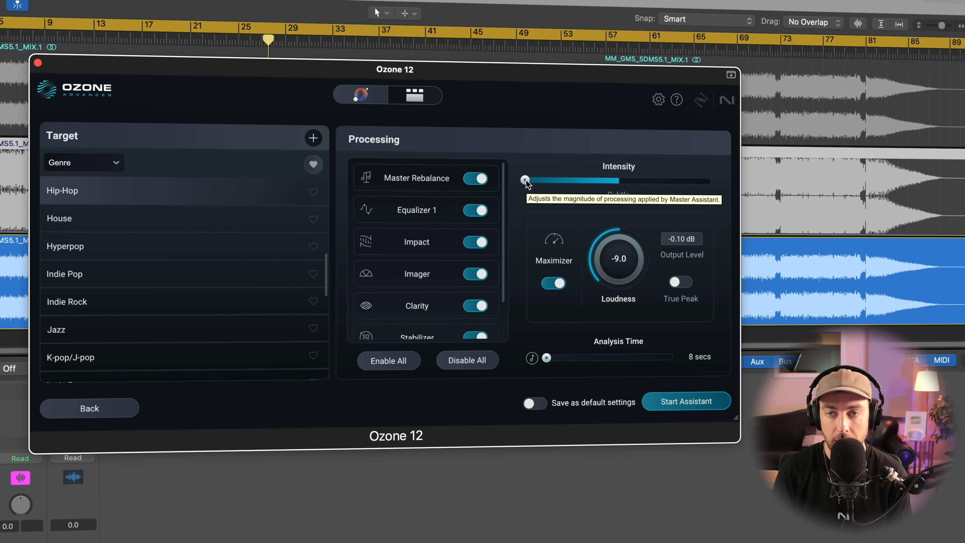
pyautogui.moveTo(527, 184); pyautogui.dragTo(710, 182)
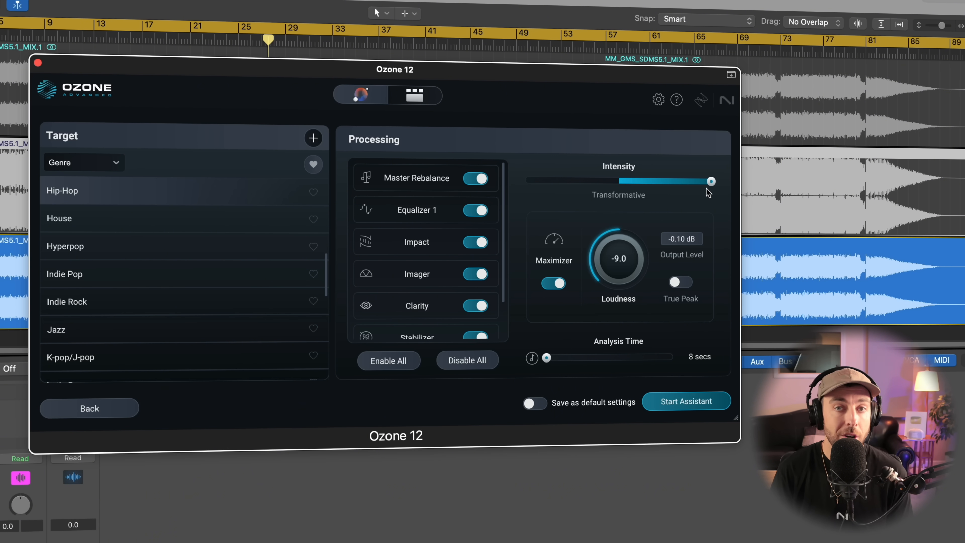
pyautogui.moveTo(706, 188); pyautogui.dragTo(618, 190)
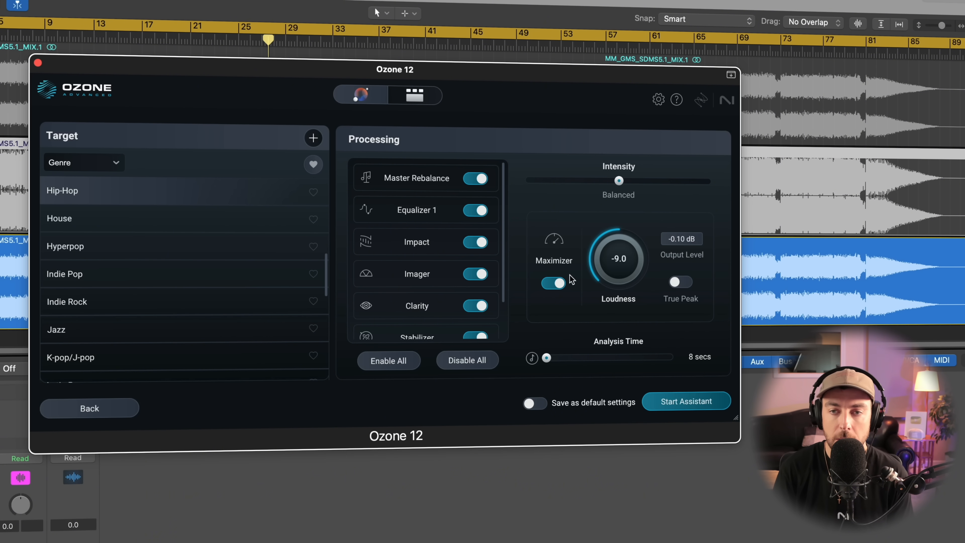
# Step: Adjust the custom assistant settings: True Peak enabled, Loudness at -8.9 and a longer Analysis Time
pyautogui.click(677, 281)
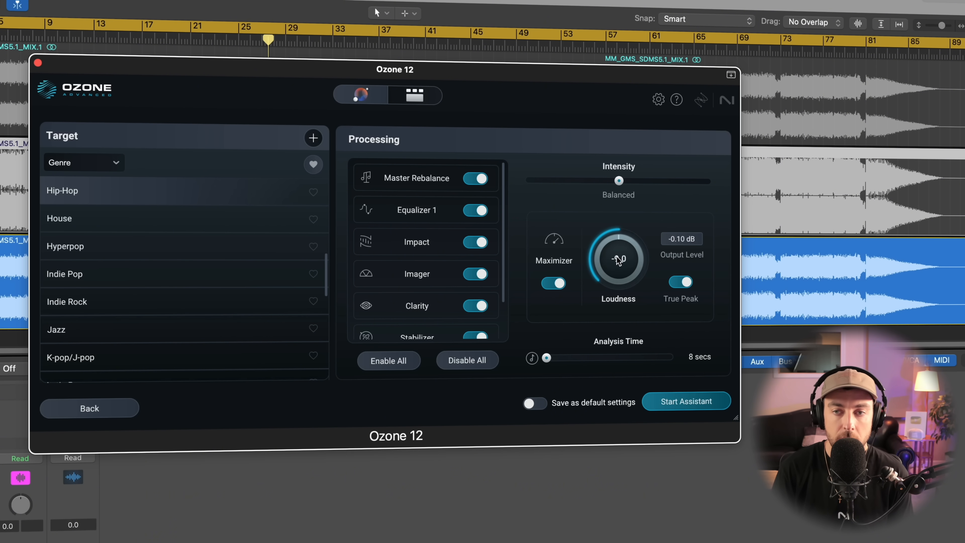
pyautogui.moveTo(616, 258)
pyautogui.mouseDown()
pyautogui.moveTo(615, 267)
pyautogui.moveTo(617, 258)
pyautogui.mouseUp()
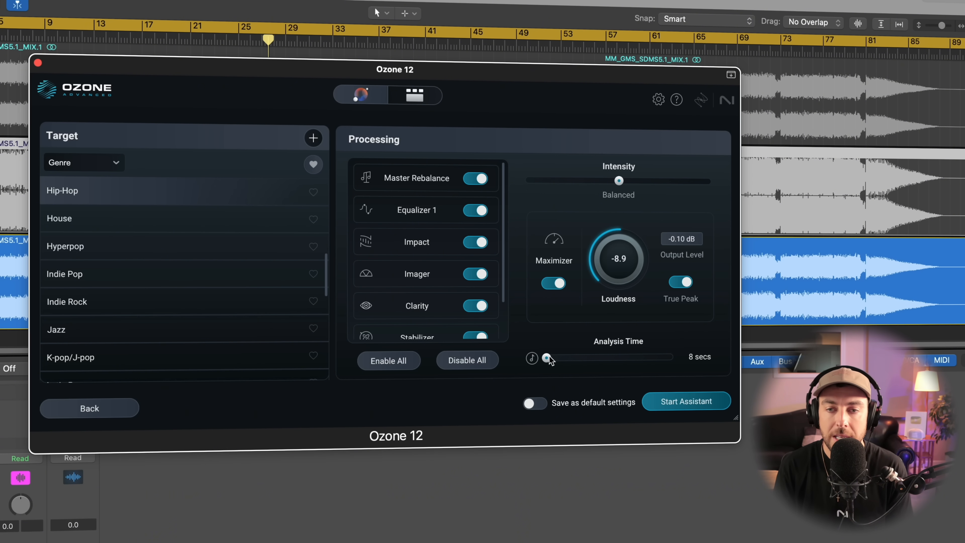
pyautogui.moveTo(549, 359); pyautogui.dragTo(572, 363)
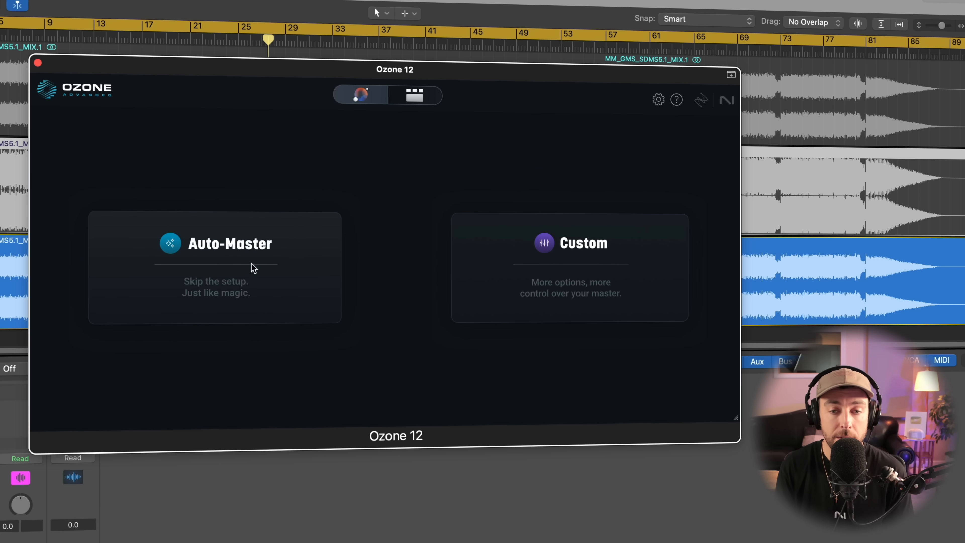
# Step: Run Auto-Master on the Ozone 12 track, moving playback to around bar 53 for the analysis
pyautogui.click(292, 261)
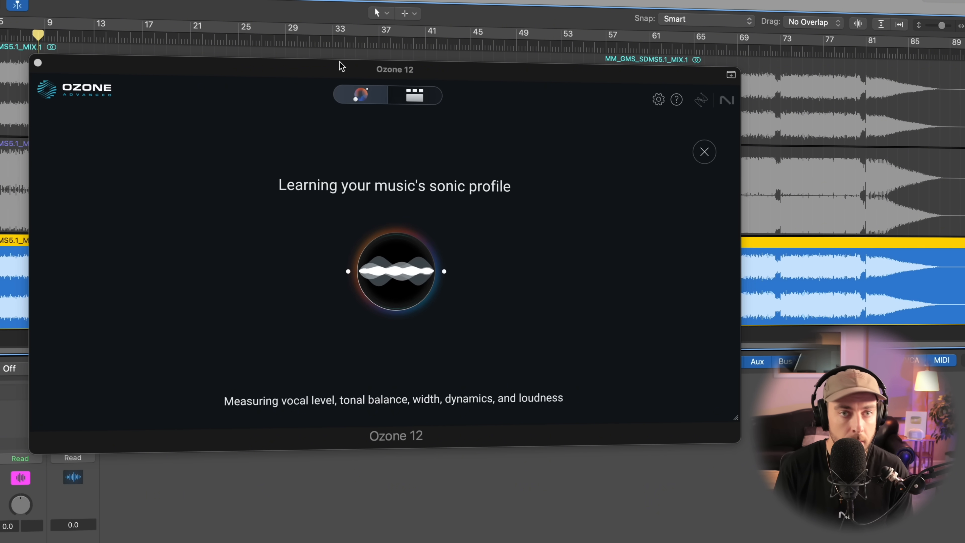
pyautogui.click(562, 46)
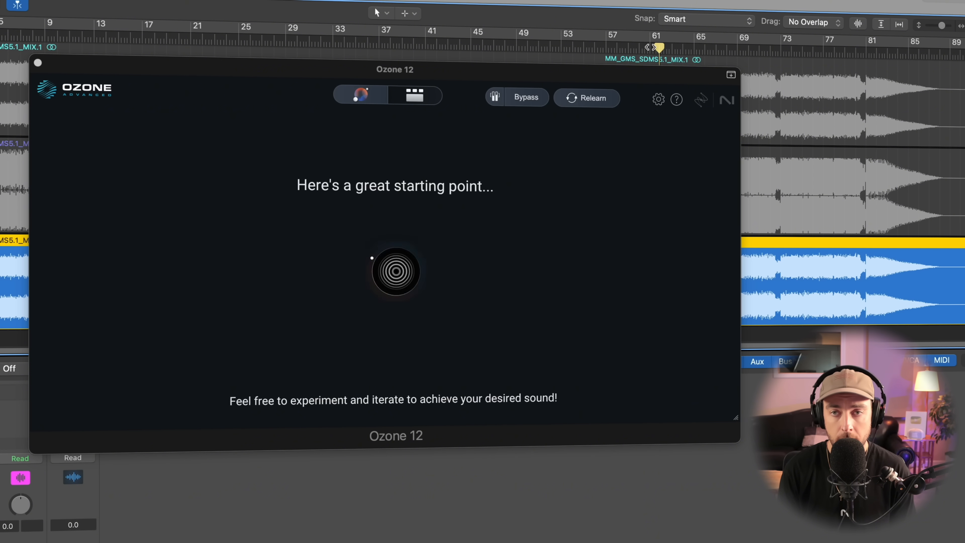
pyautogui.click(492, 73)
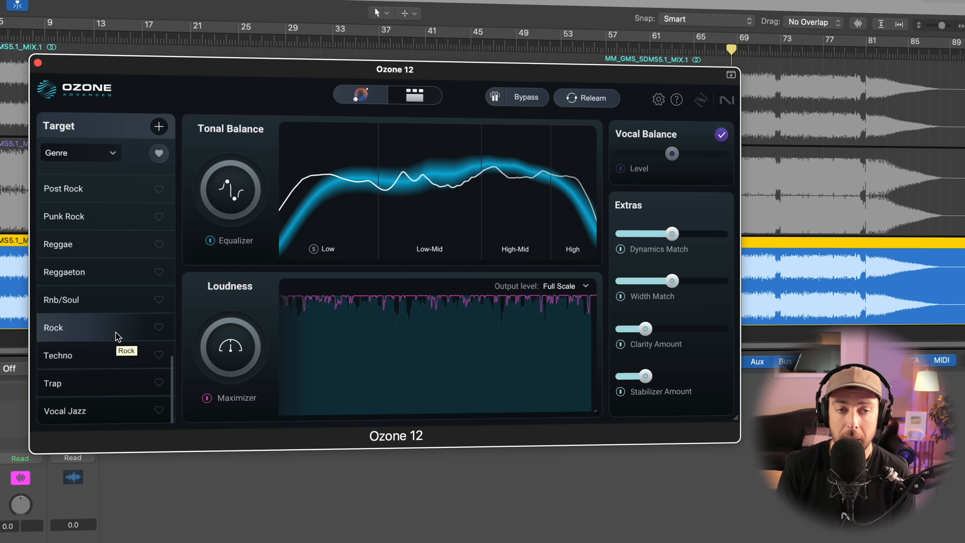
# Step: Choose Trap as the target genre and open the detailed view of the module chain
pyautogui.click(102, 390)
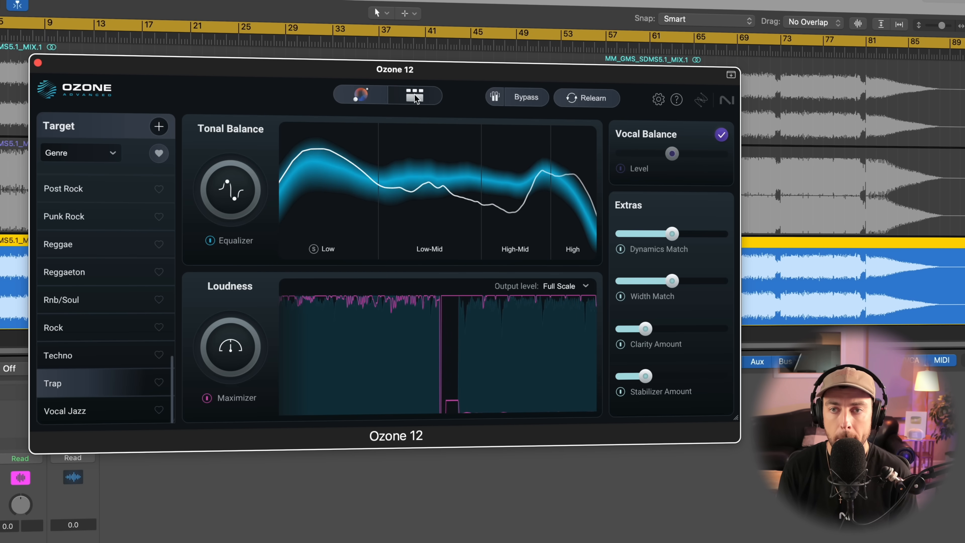
pyautogui.click(414, 96)
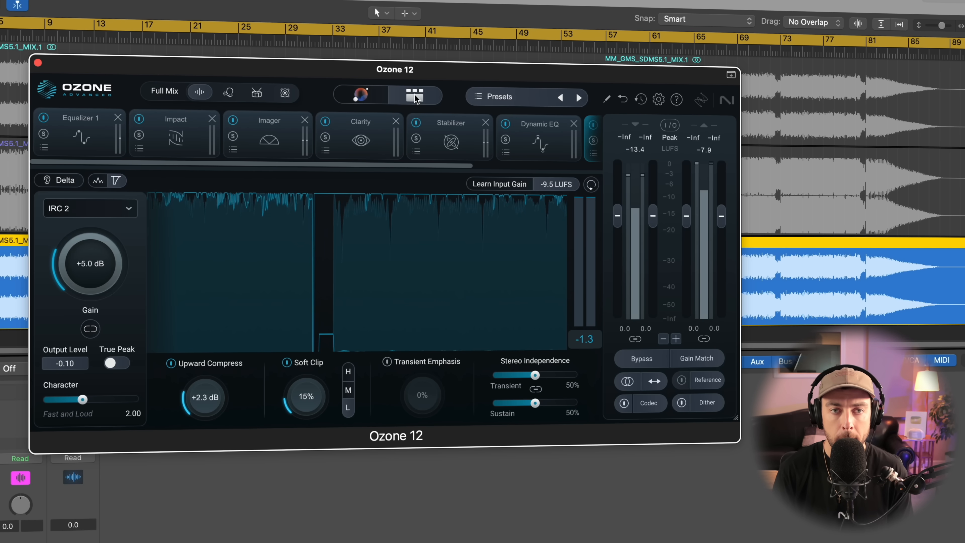
# Step: Review the modules in the chain during playback: Equalizer 1, Impact, Imager, Clarity, Stabilizer, Dynamic EQ and Maximizer
pyautogui.click(81, 137)
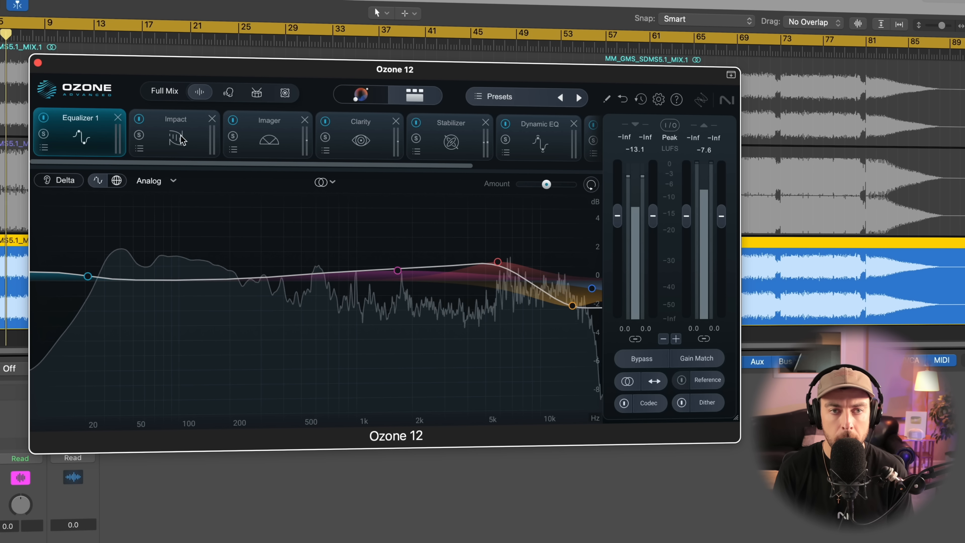
pyautogui.click(181, 140)
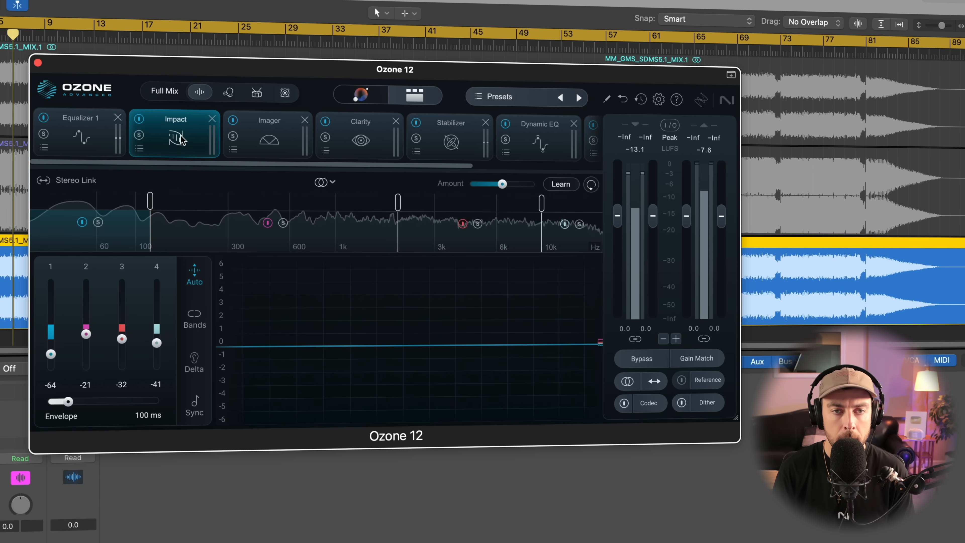
pyautogui.click(279, 143)
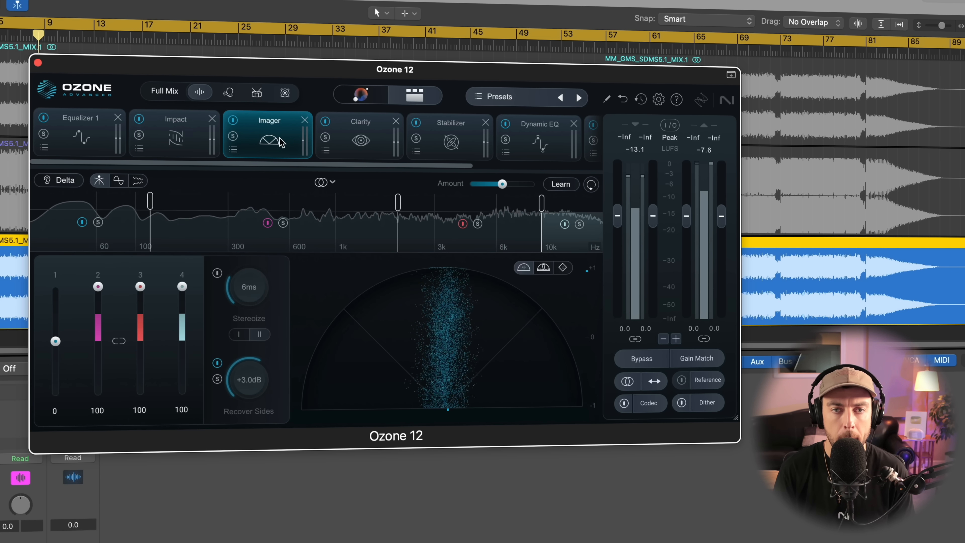
pyautogui.click(364, 144)
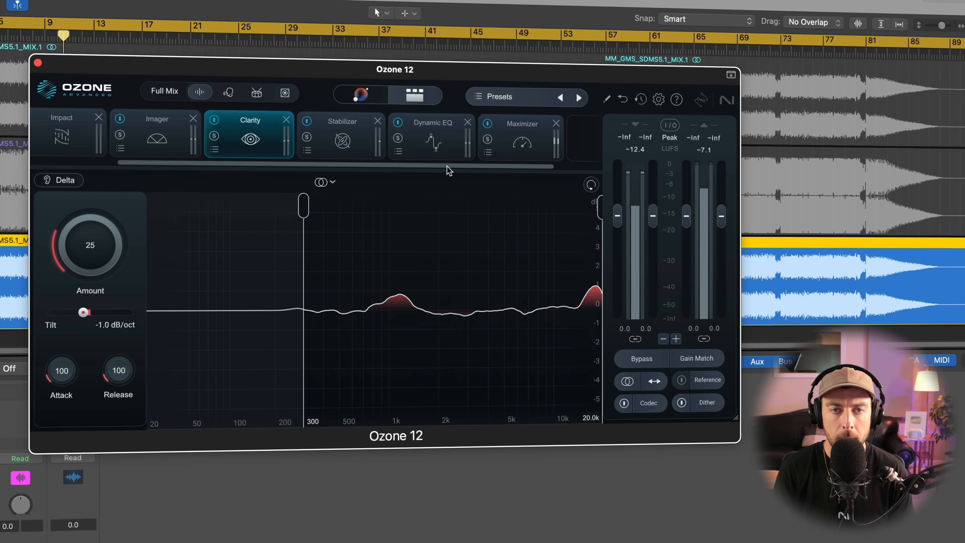
pyautogui.click(433, 145)
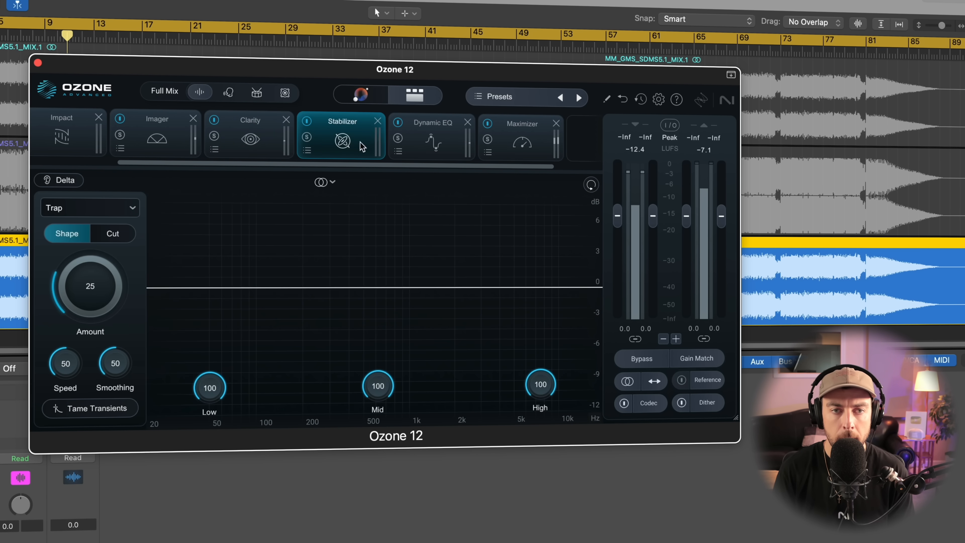
pyautogui.click(433, 147)
pyautogui.click(505, 156)
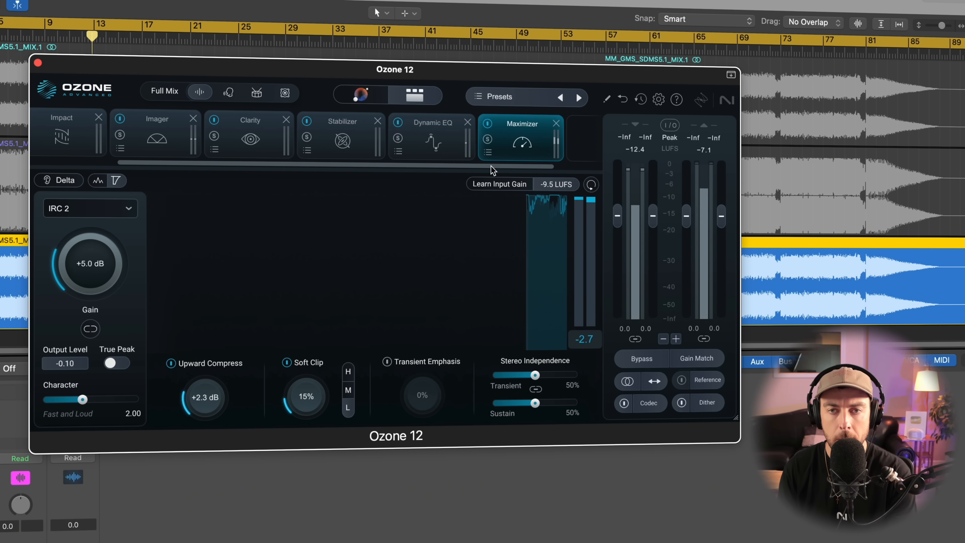
pyautogui.moveTo(493, 167); pyautogui.dragTo(407, 169)
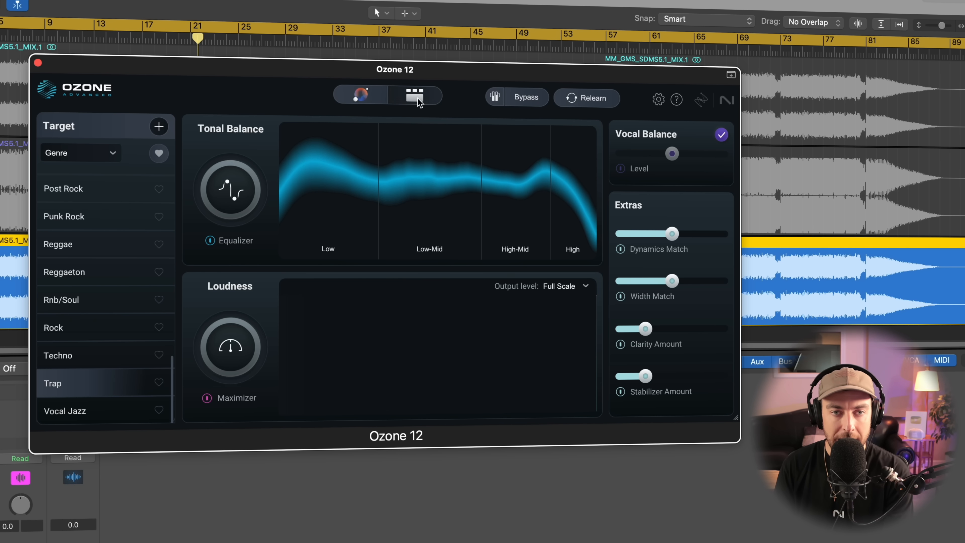
# Step: Return to the detailed view and go through the Stabilizer, Dynamic EQ, Maximizer, Clarity, Equalizer 1, Impact and Imager settings again
pyautogui.click(404, 97)
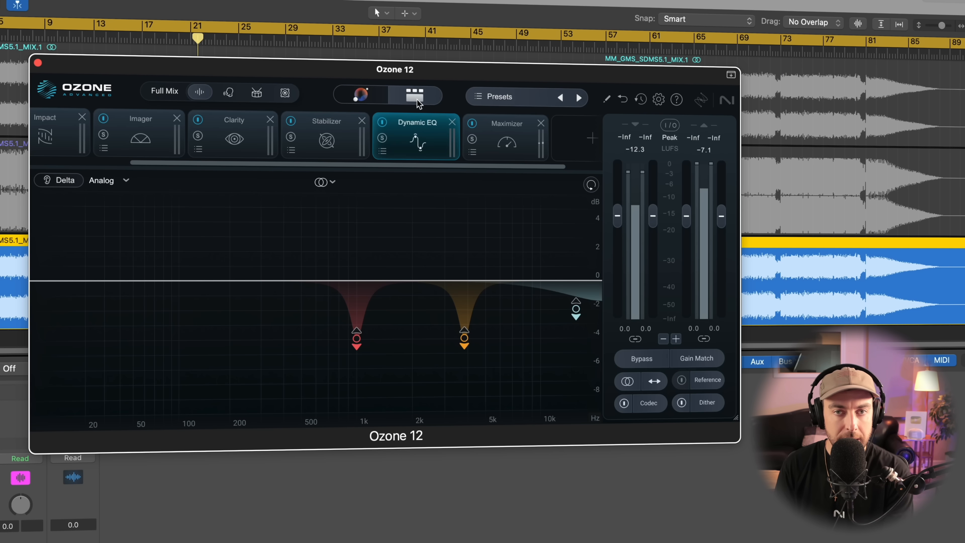
pyautogui.click(327, 140)
pyautogui.click(432, 152)
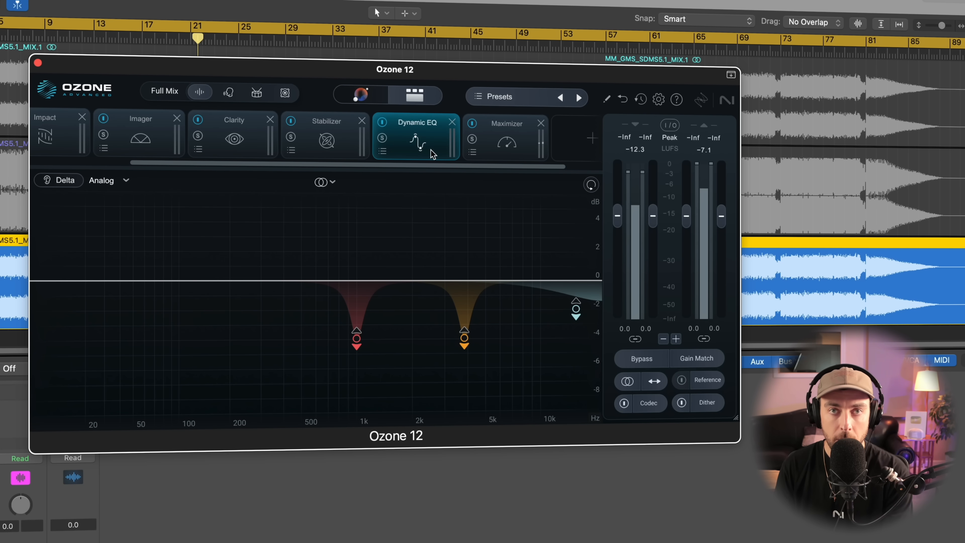
pyautogui.moveTo(427, 165); pyautogui.dragTo(492, 175)
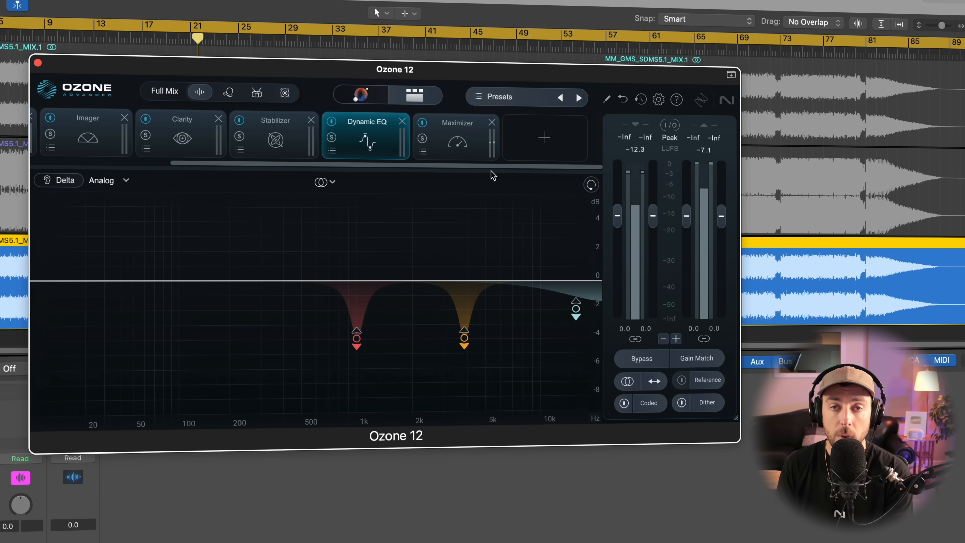
pyautogui.click(475, 154)
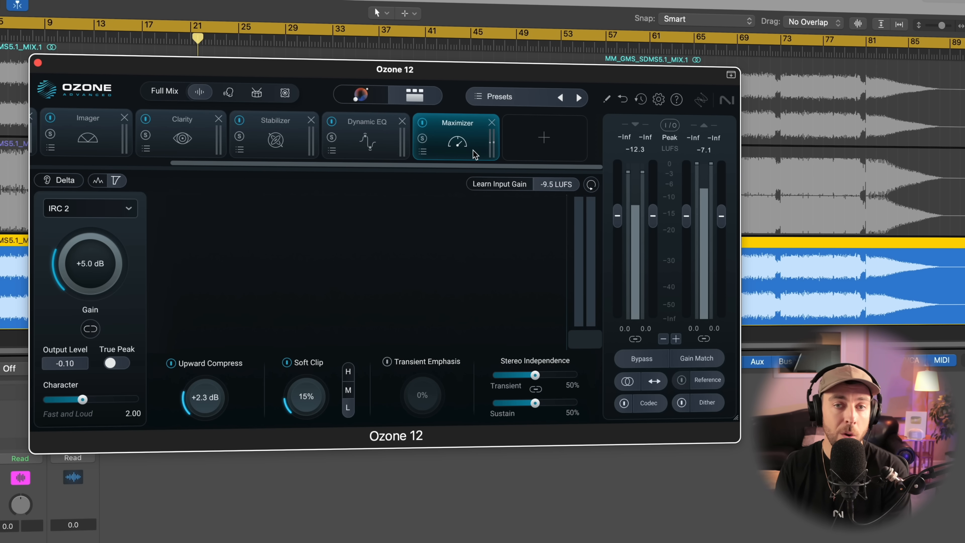
pyautogui.click(183, 138)
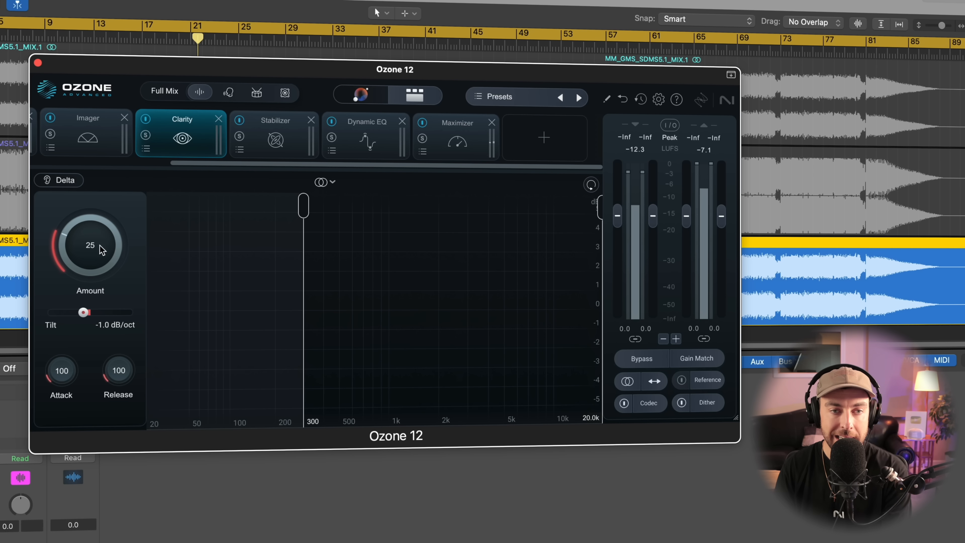
pyautogui.moveTo(229, 165); pyautogui.dragTo(50, 180)
pyautogui.click(82, 139)
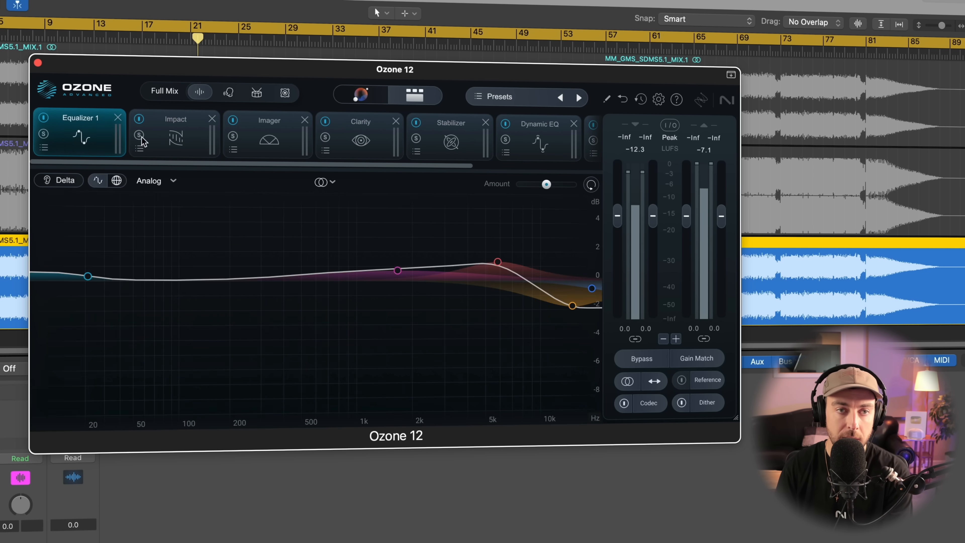
pyautogui.click(167, 138)
pyautogui.click(269, 139)
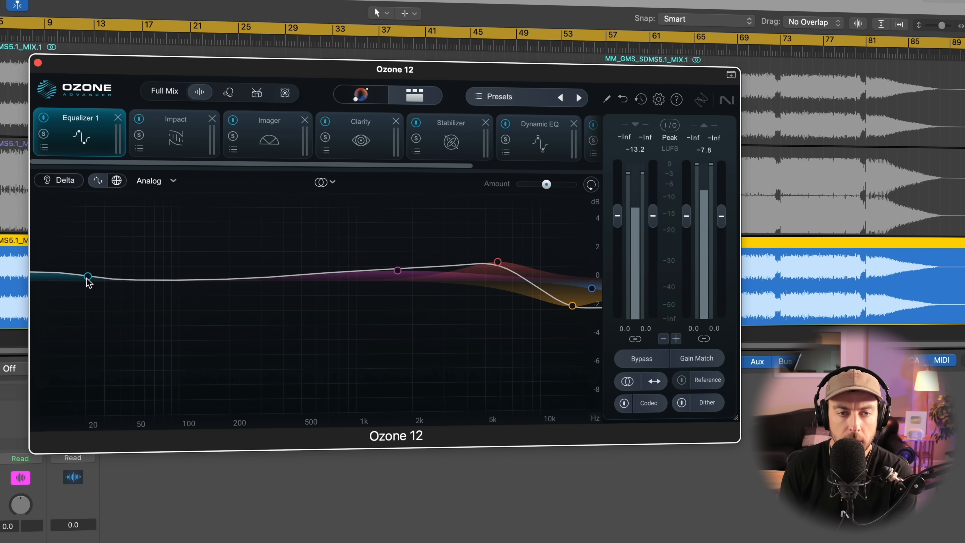
# Step: Remove the low shelf at 22 Hz and the bell at 1680 Hz from Equalizer 1
pyautogui.click(87, 277)
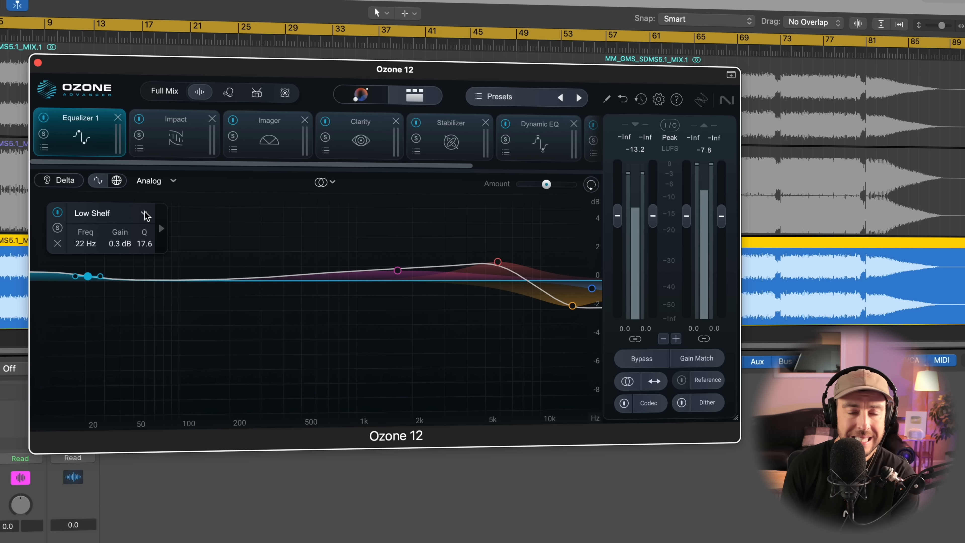
pyautogui.click(57, 243)
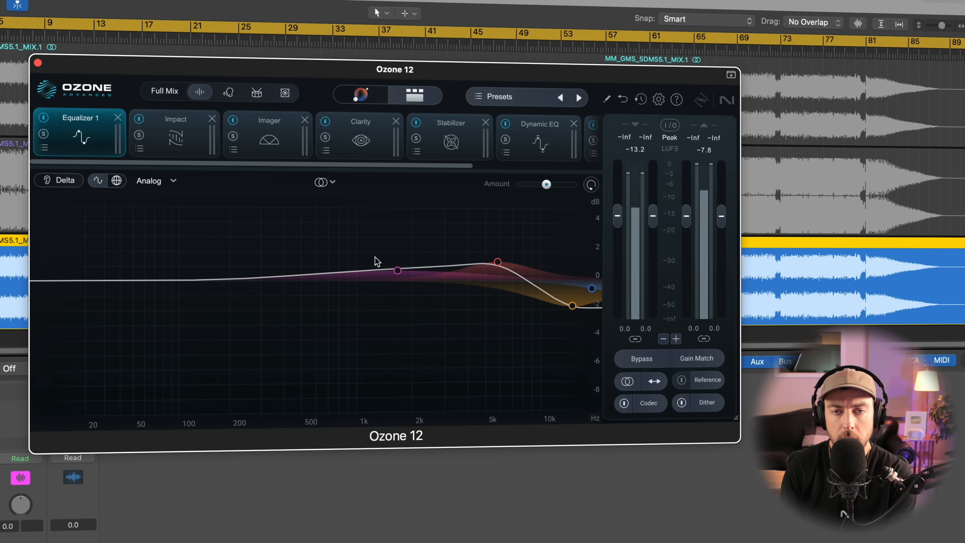
pyautogui.click(397, 271)
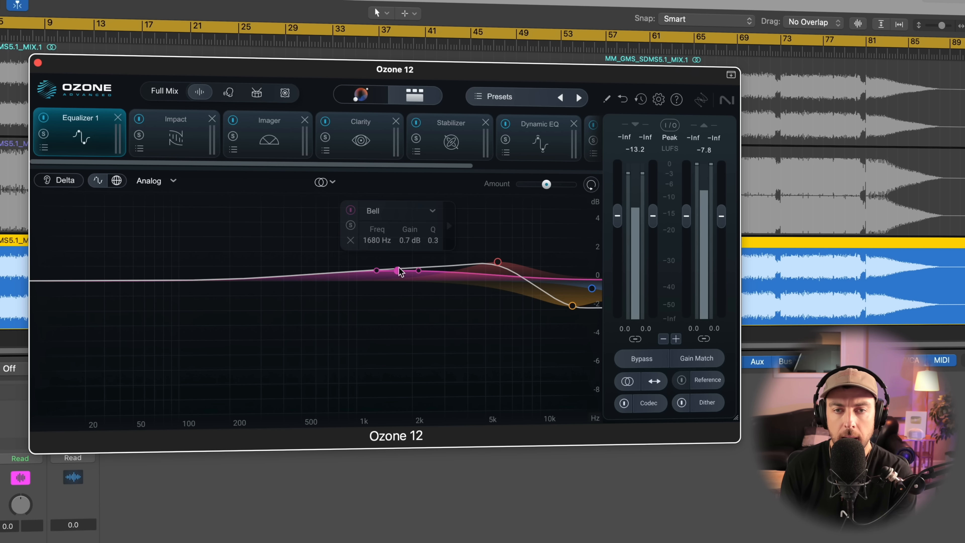
pyautogui.click(350, 240)
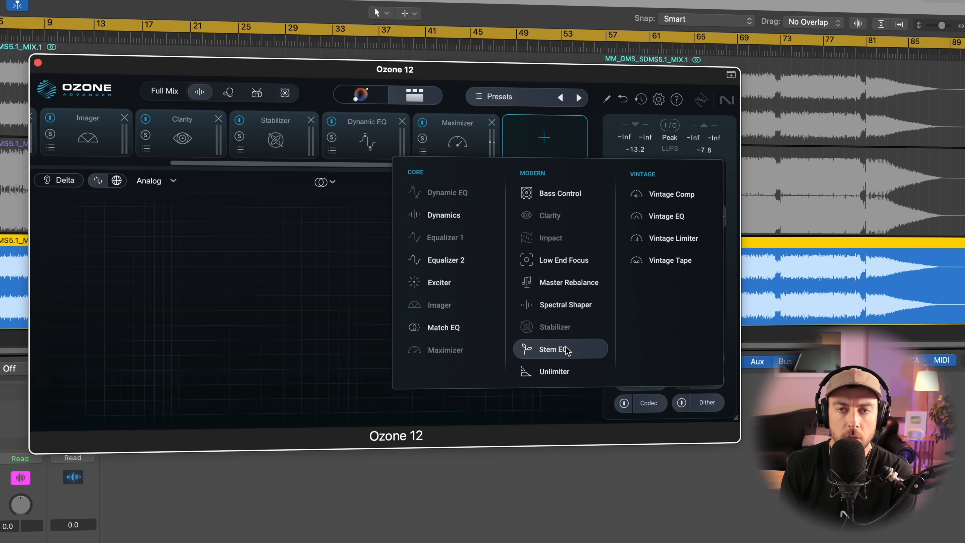
# Step: Add a Stem EQ module directly after Equalizer 1 in the chain, and remove Equalizer 1's bell at 5857 Hz
pyautogui.click(532, 349)
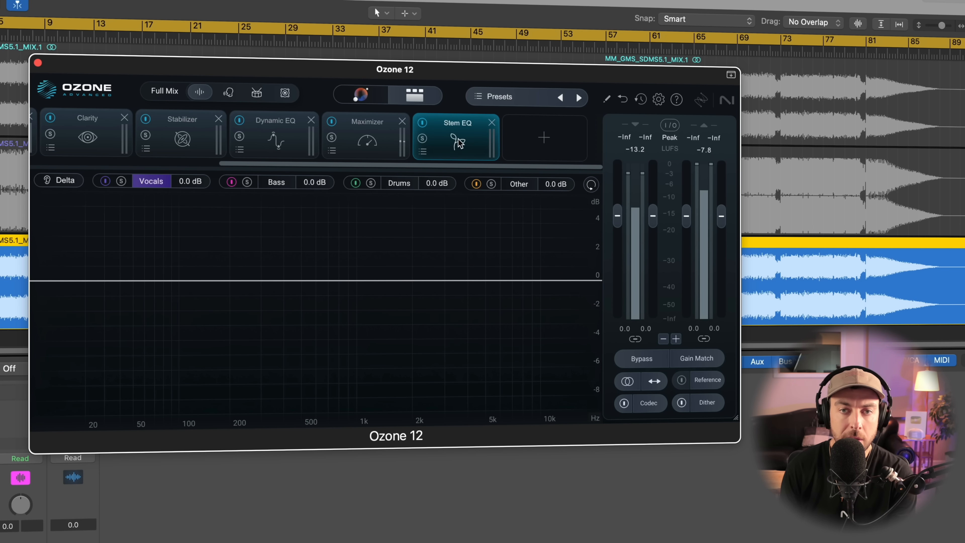
pyautogui.moveTo(459, 143); pyautogui.dragTo(88, 138)
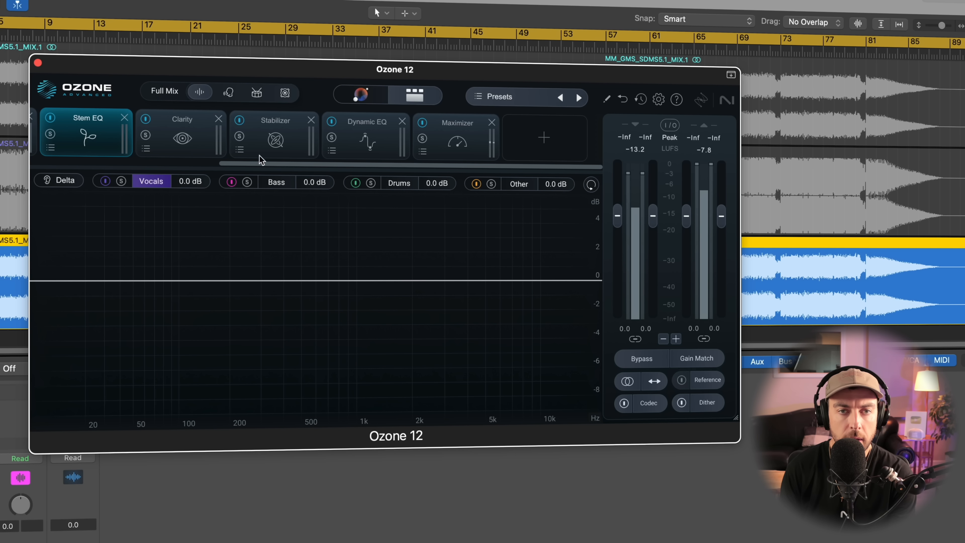
pyautogui.hscroll(-5, 266, 152)
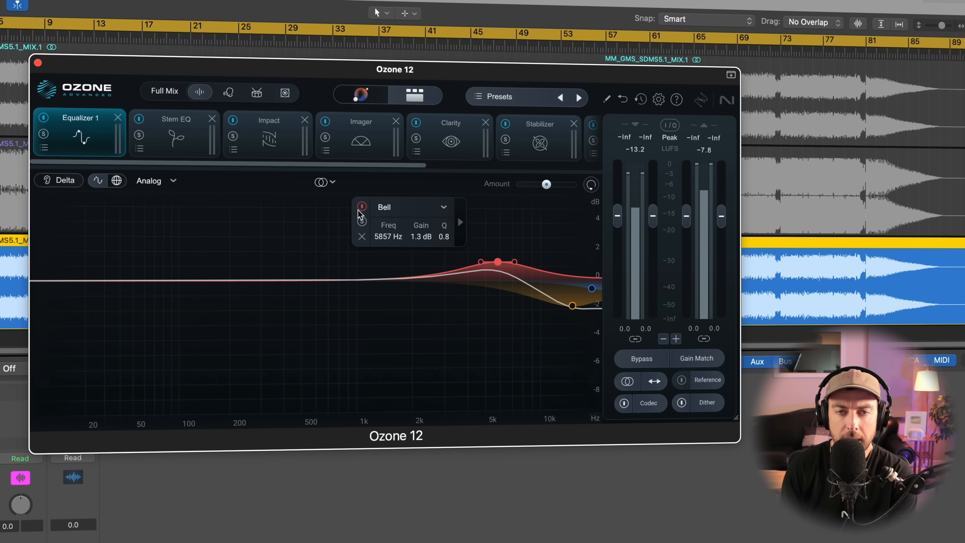
pyautogui.click(361, 237)
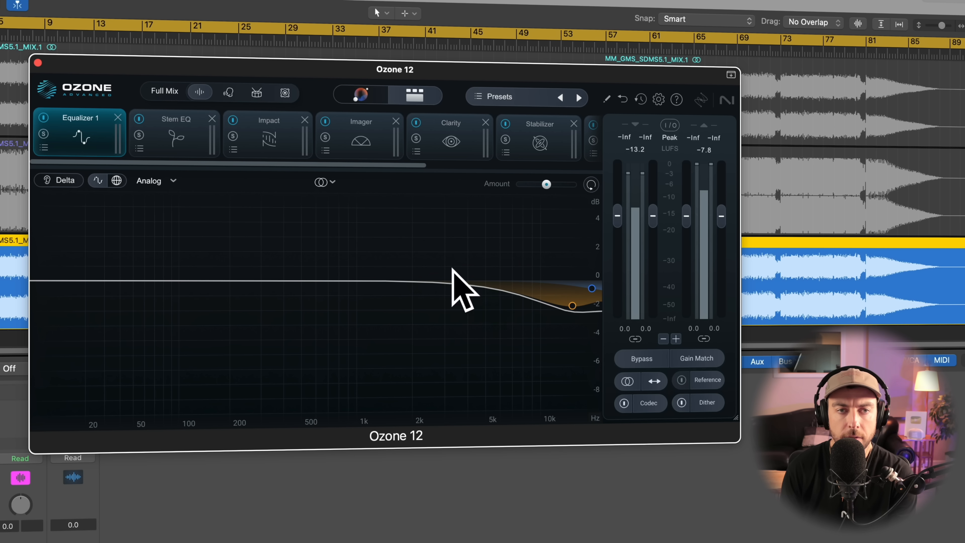
# Step: Open the Stem EQ and look at its separate EQ controls for the Vocals, Bass, Drums and Other stems
pyautogui.click(183, 141)
pyautogui.click(268, 138)
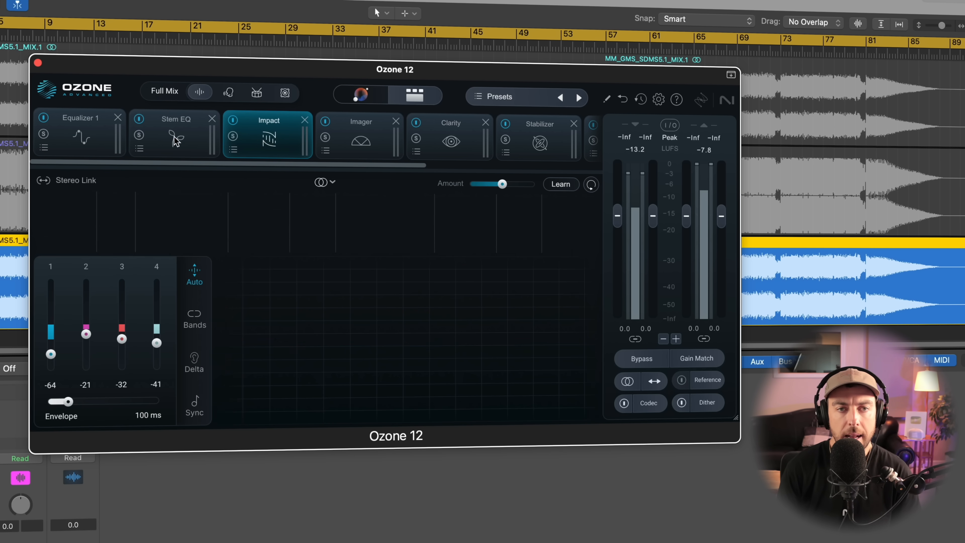
pyautogui.click(176, 141)
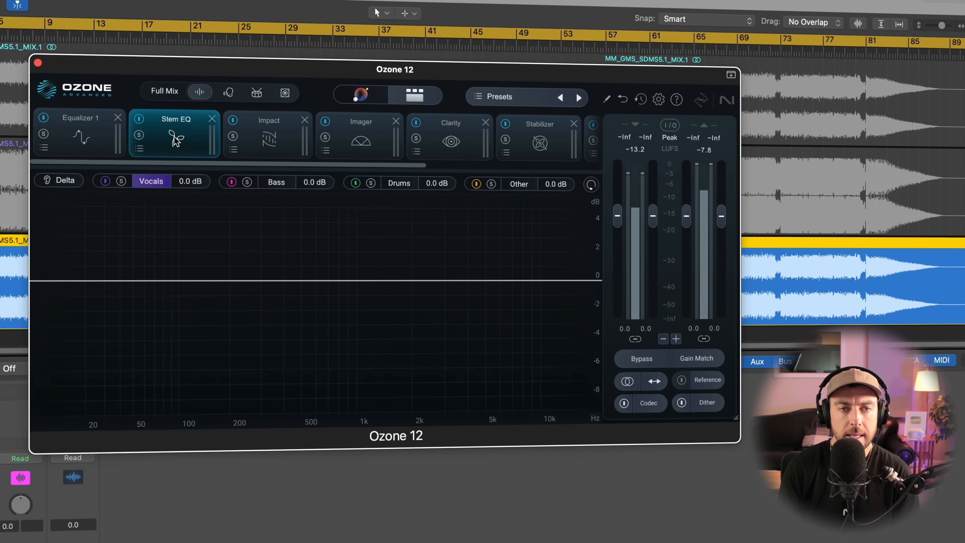
pyautogui.click(277, 183)
pyautogui.click(149, 182)
pyautogui.click(276, 182)
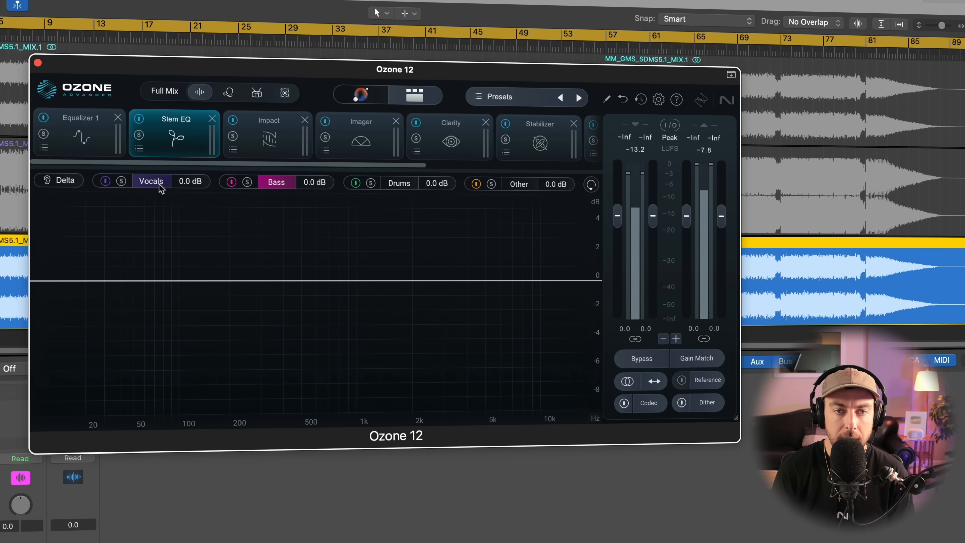
pyautogui.click(270, 184)
pyautogui.click(409, 188)
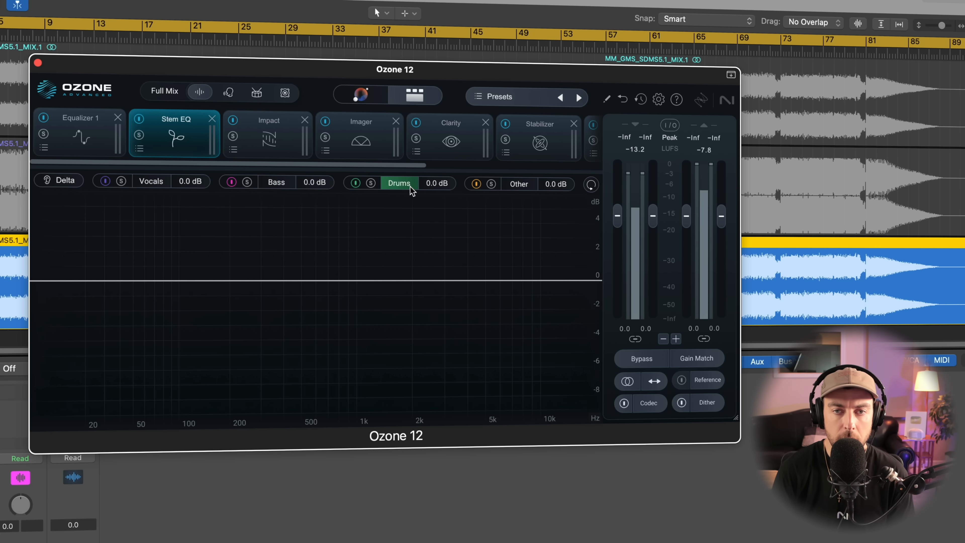
pyautogui.click(523, 187)
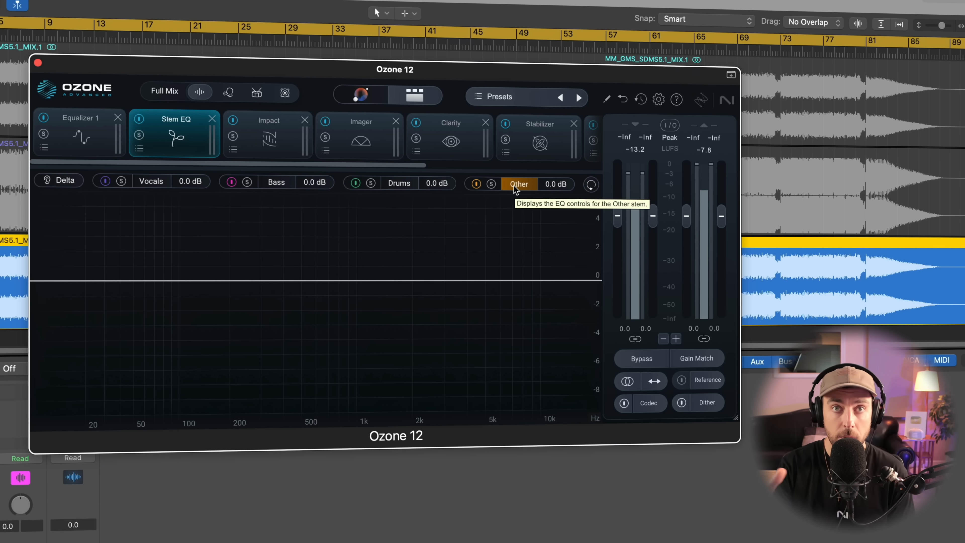
# Step: Add a bell boost of about 1.4 dB near 2077 Hz to the Vocals stem, playing from around bar 13 with cycle off
pyautogui.click(157, 184)
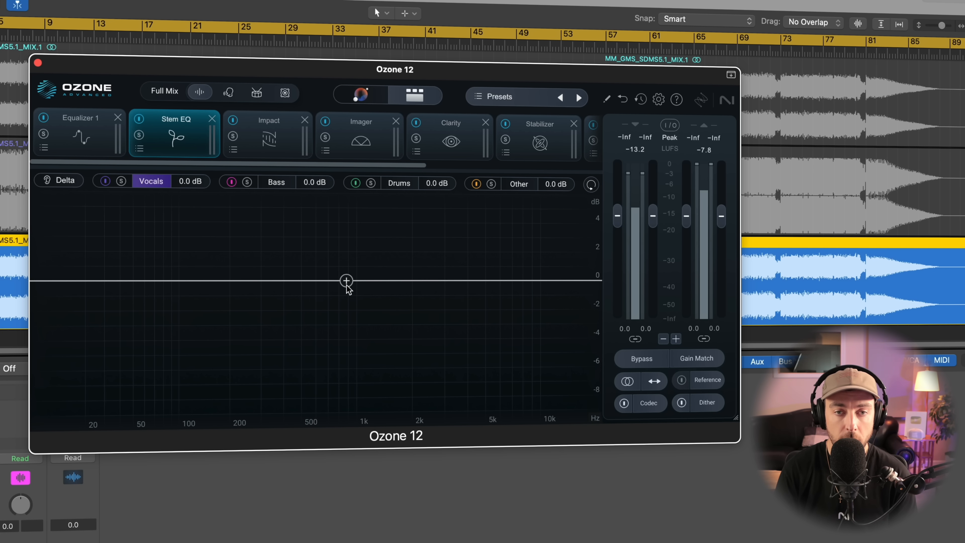
pyautogui.moveTo(352, 281); pyautogui.dragTo(418, 262)
pyautogui.press('c')
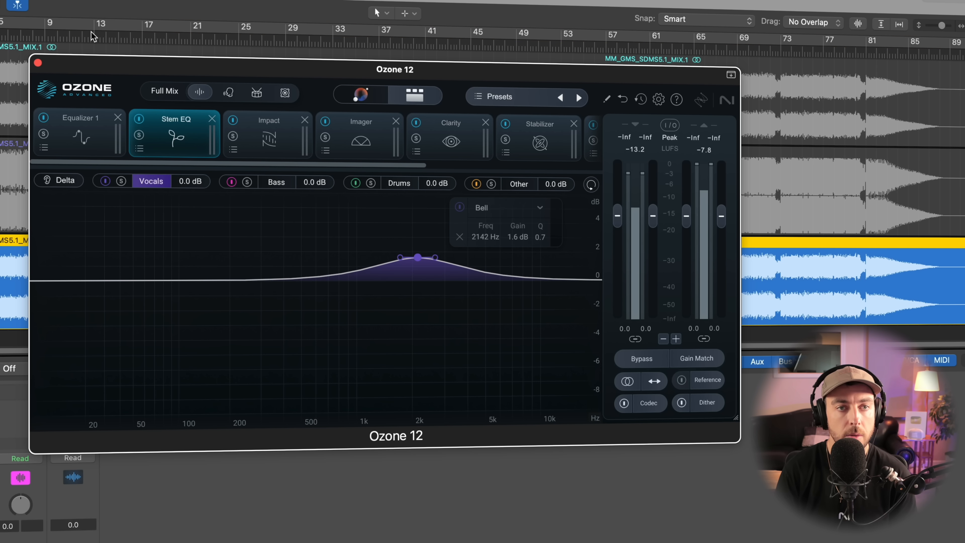
pyautogui.click(94, 35)
pyautogui.press('space')
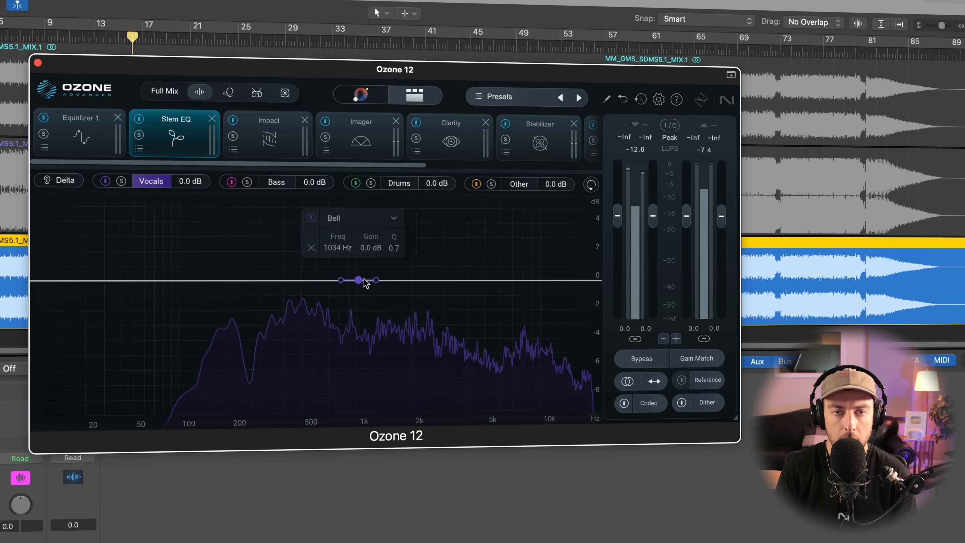
pyautogui.moveTo(358, 280); pyautogui.dragTo(416, 265)
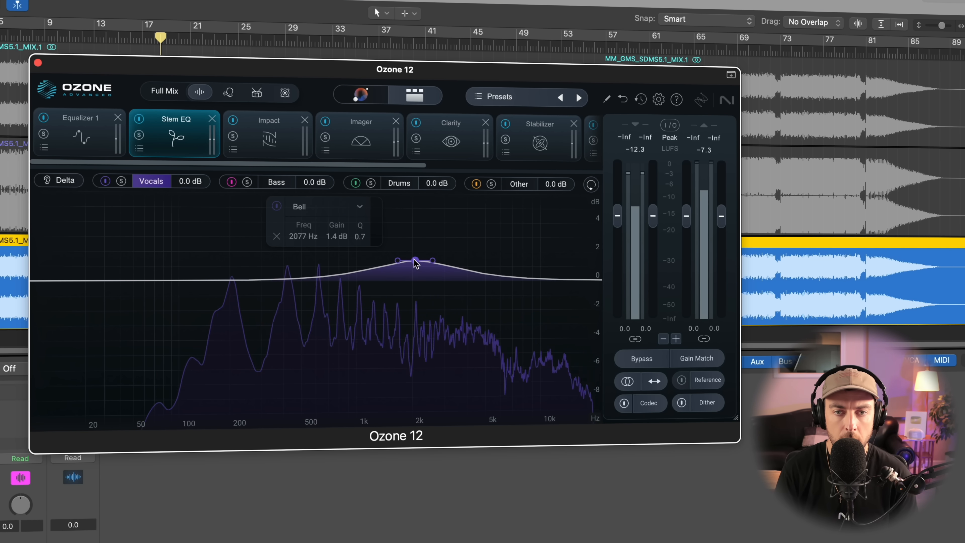
# Step: Compare the vocal bell bypassed and enabled, and set its boost to about 2.0 dB near 2044 Hz
pyautogui.click(277, 207)
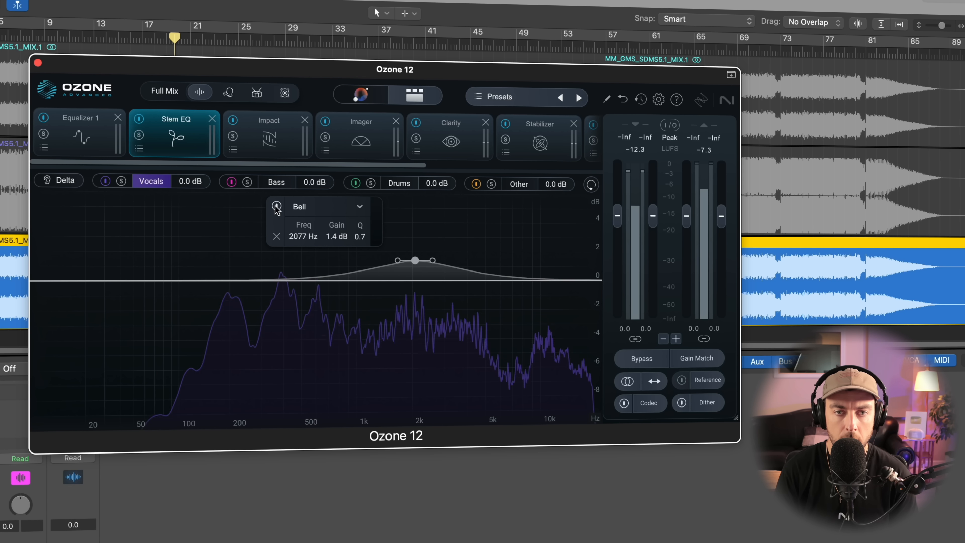
pyautogui.click(276, 207)
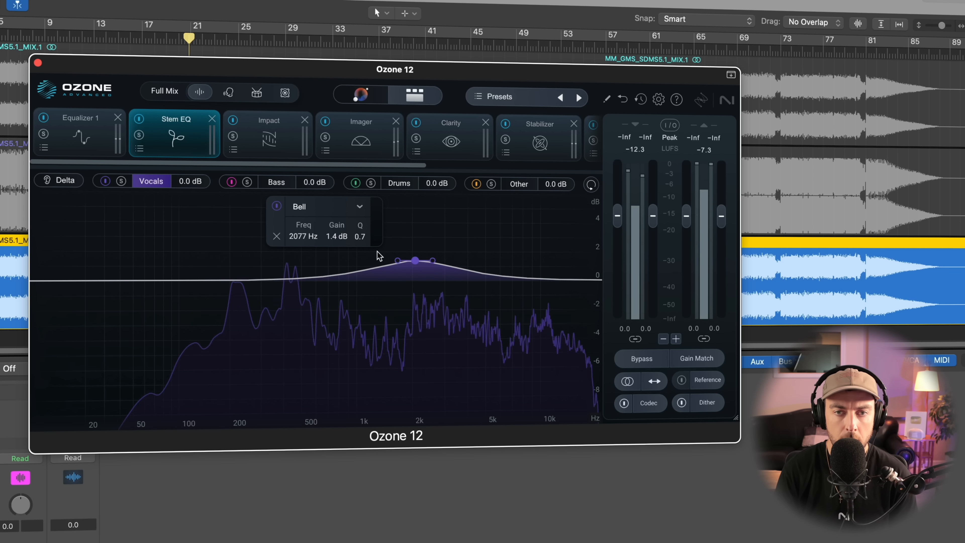
pyautogui.click(121, 181)
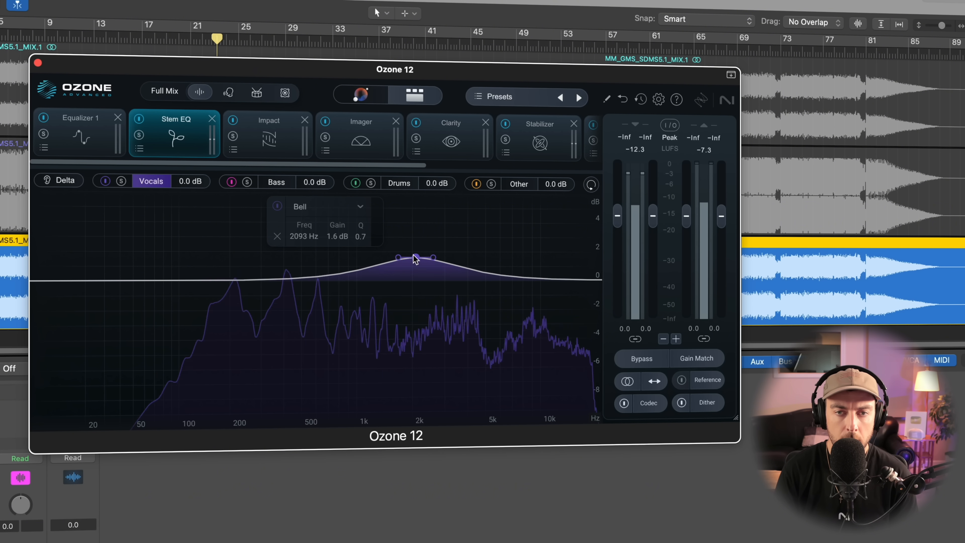
pyautogui.moveTo(416, 261); pyautogui.dragTo(414, 253)
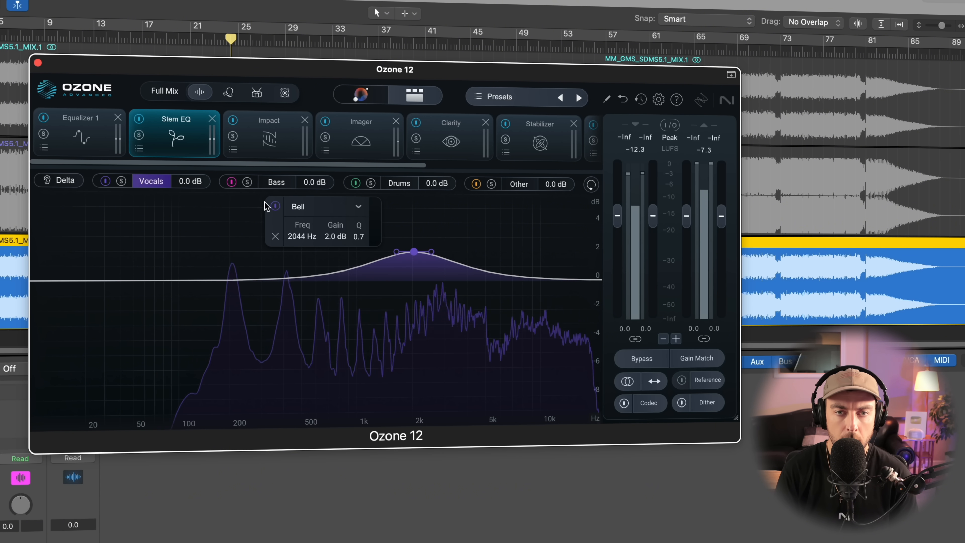
# Step: Compare the Vocals stem's EQ processing bypassed and enabled during playback
pyautogui.click(105, 181)
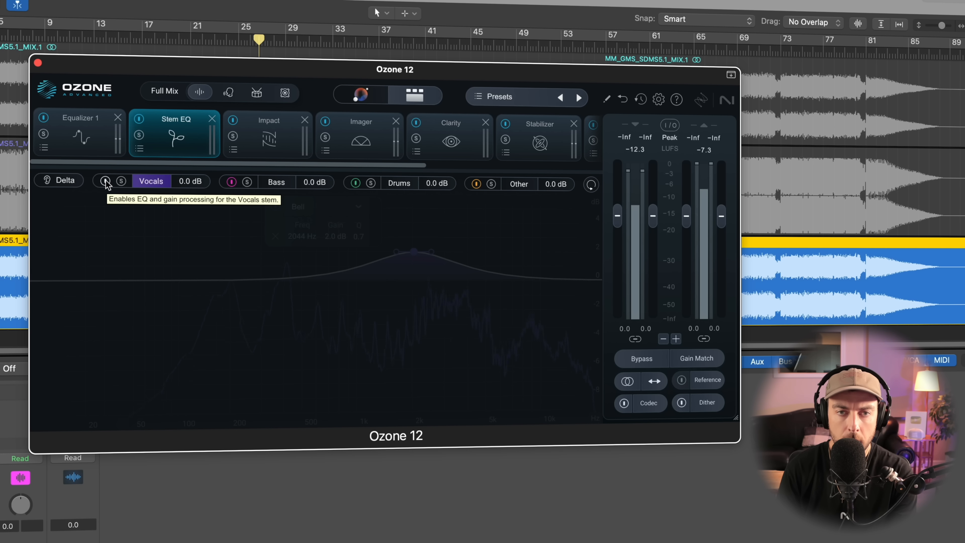
pyautogui.click(106, 182)
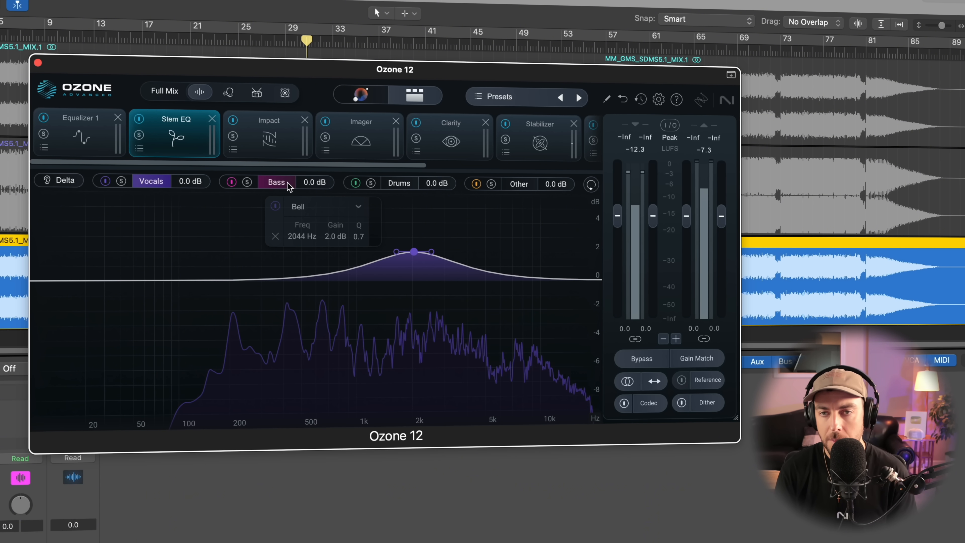
# Step: Add a Bass Control module between Dynamic EQ and the Maximizer, and open its settings
pyautogui.moveTo(302, 163); pyautogui.dragTo(183, 181)
pyautogui.hscroll(5, 380, 141)
pyautogui.click(406, 140)
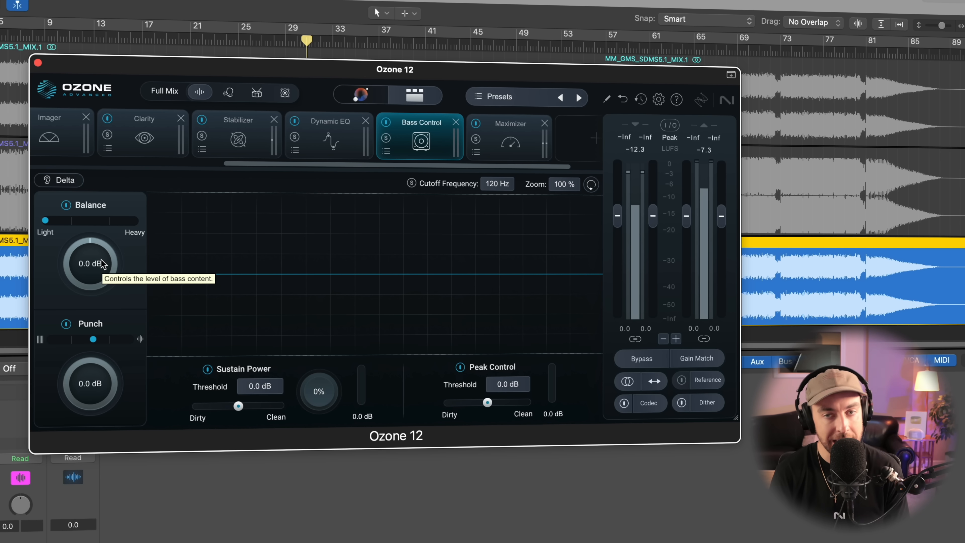
# Step: Add an Unlimiter module and place it between Bass Control and the Maximizer, leaving Bass Control selected
pyautogui.click(597, 137)
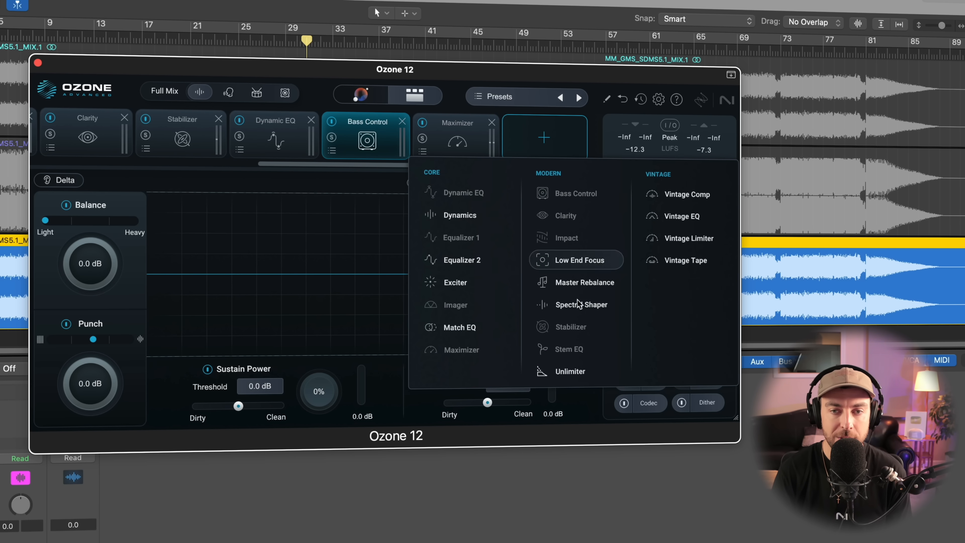
pyautogui.click(571, 371)
pyautogui.moveTo(462, 144); pyautogui.dragTo(370, 142)
pyautogui.click(289, 137)
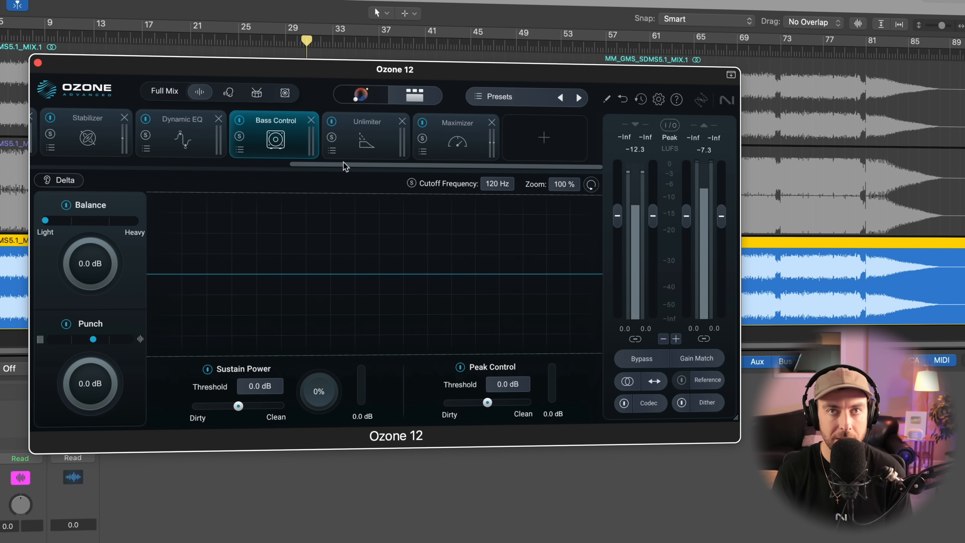
# Step: Look at the Stabilizer and Dynamic EQ modules and return to Bass Control
pyautogui.click(90, 138)
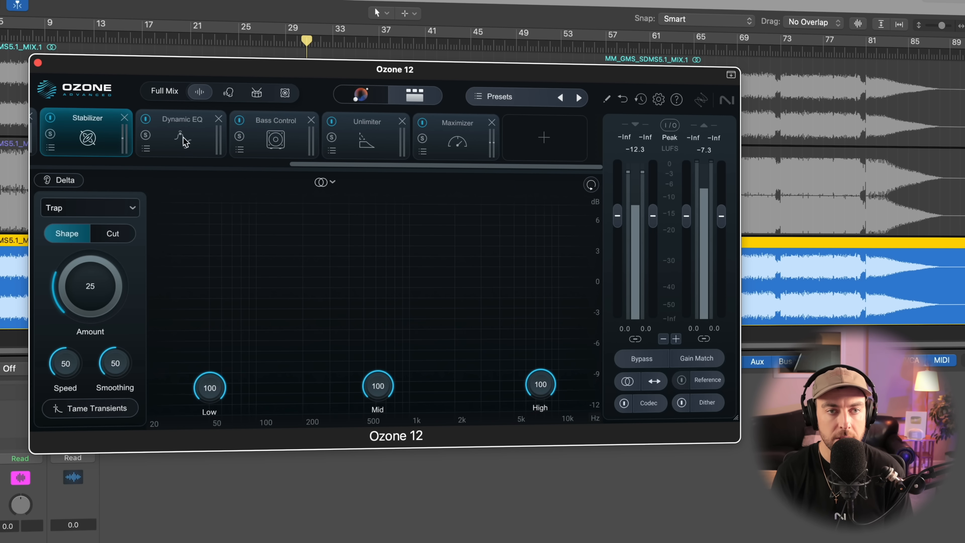
pyautogui.click(204, 143)
pyautogui.click(294, 154)
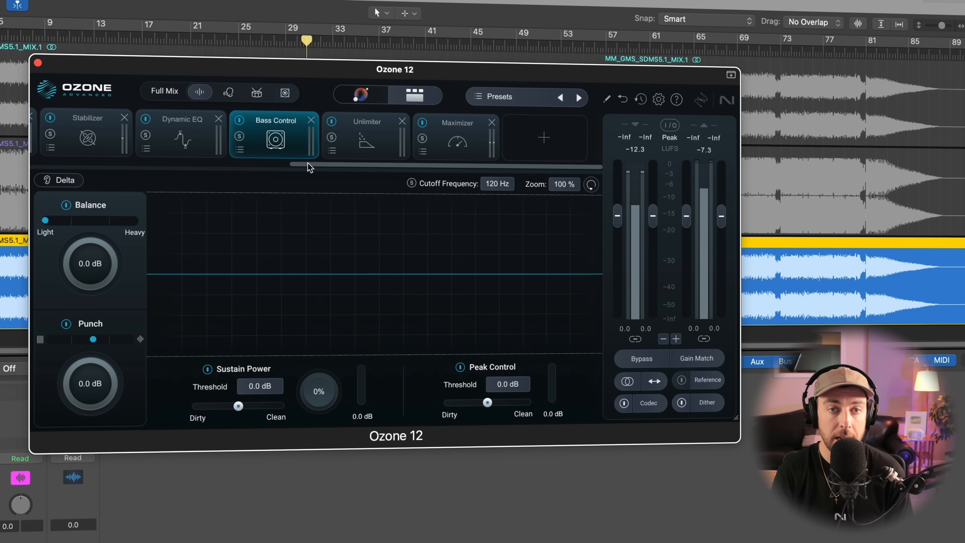
# Step: Set Bass Control's Balance to -3.0 dB while playing from around bar 13, and audition the difference with Delta
pyautogui.press('space')
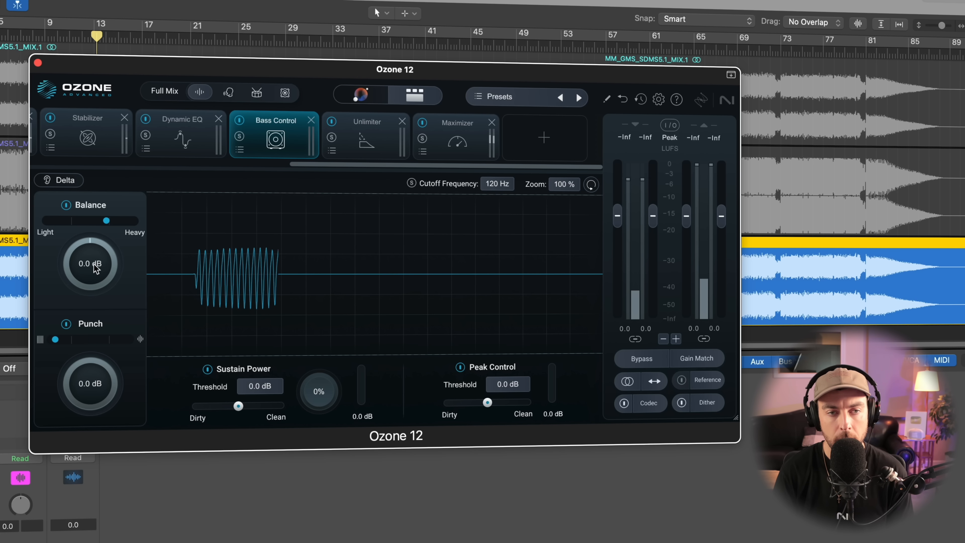
pyautogui.moveTo(94, 270); pyautogui.dragTo(93, 289)
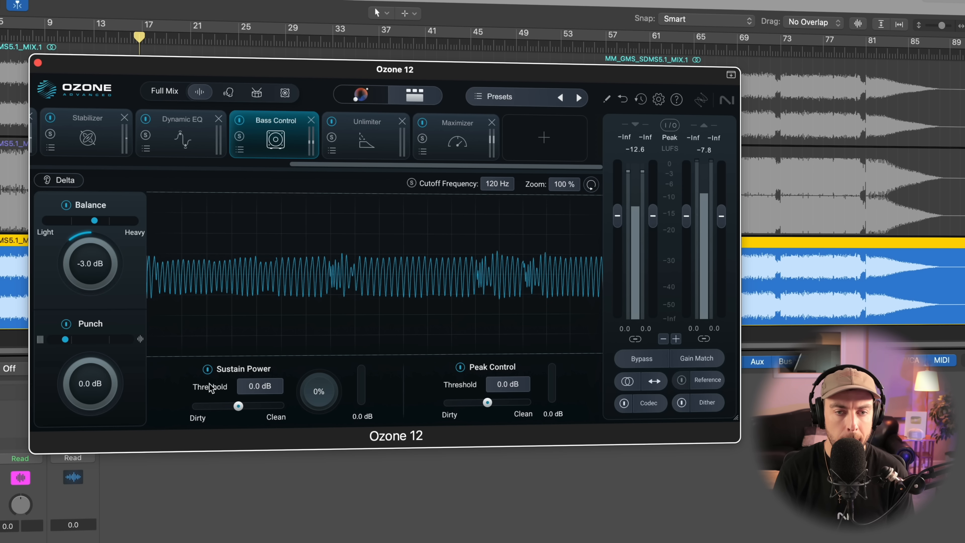
pyautogui.click(64, 180)
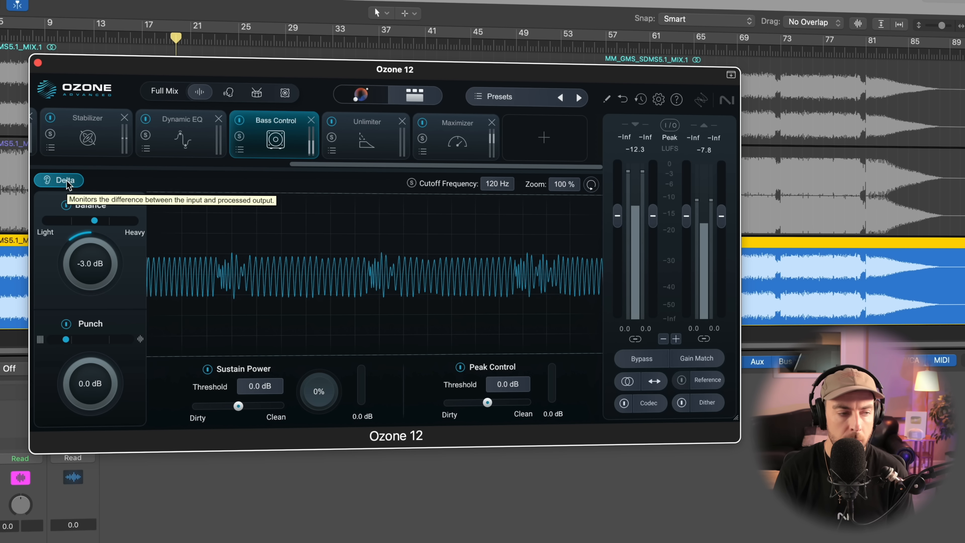
pyautogui.click(65, 180)
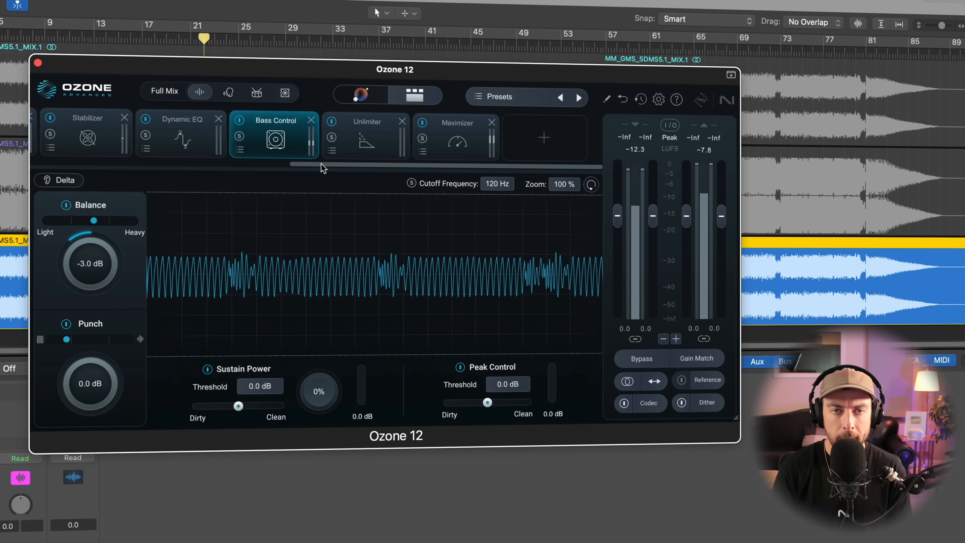
# Step: Set Bass Control's Sustain Power to 10% with its character fully Clean, trying fully Dirty first with Delta monitoring and cycle on
pyautogui.hscroll(-3, 322, 166)
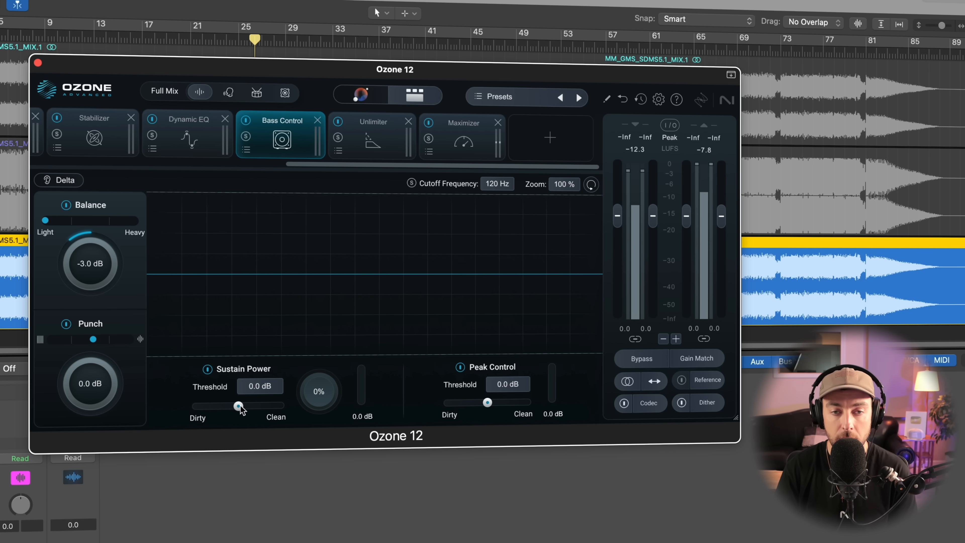
pyautogui.moveTo(240, 410)
pyautogui.mouseDown()
pyautogui.moveTo(224, 408)
pyautogui.moveTo(232, 408)
pyautogui.mouseUp()
pyautogui.click(52, 180)
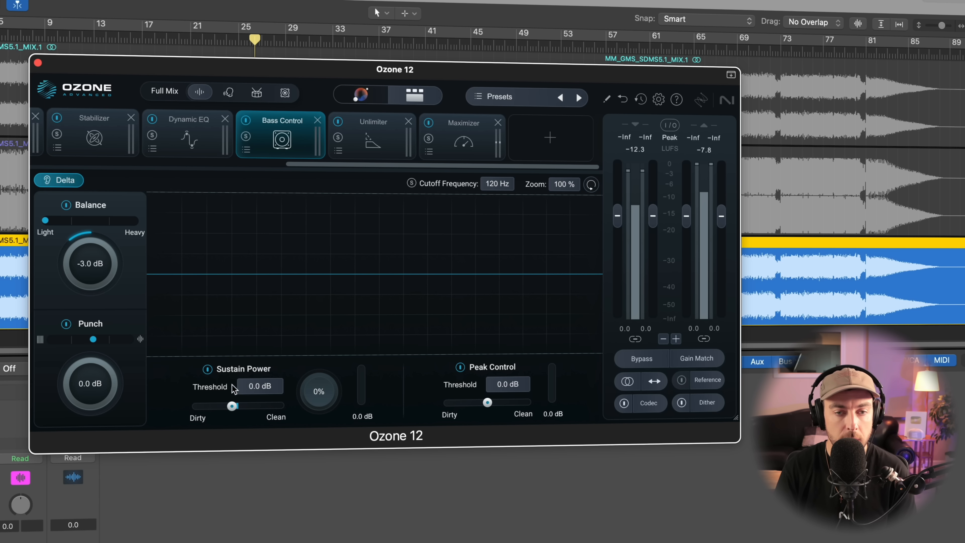
pyautogui.press('c')
pyautogui.press('space')
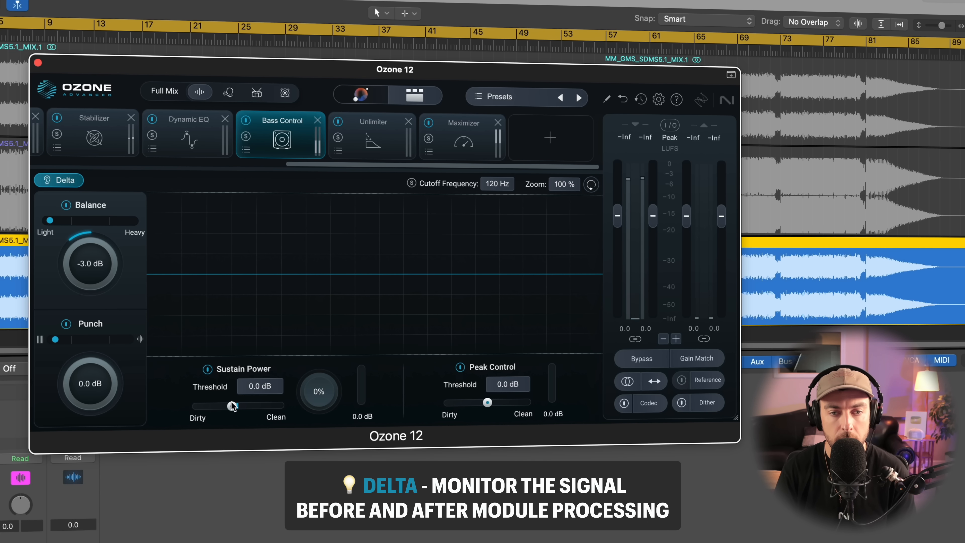
pyautogui.moveTo(232, 406); pyautogui.dragTo(192, 406)
pyautogui.moveTo(330, 393)
pyautogui.mouseDown()
pyautogui.moveTo(333, 364)
pyautogui.moveTo(335, 379)
pyautogui.mouseUp()
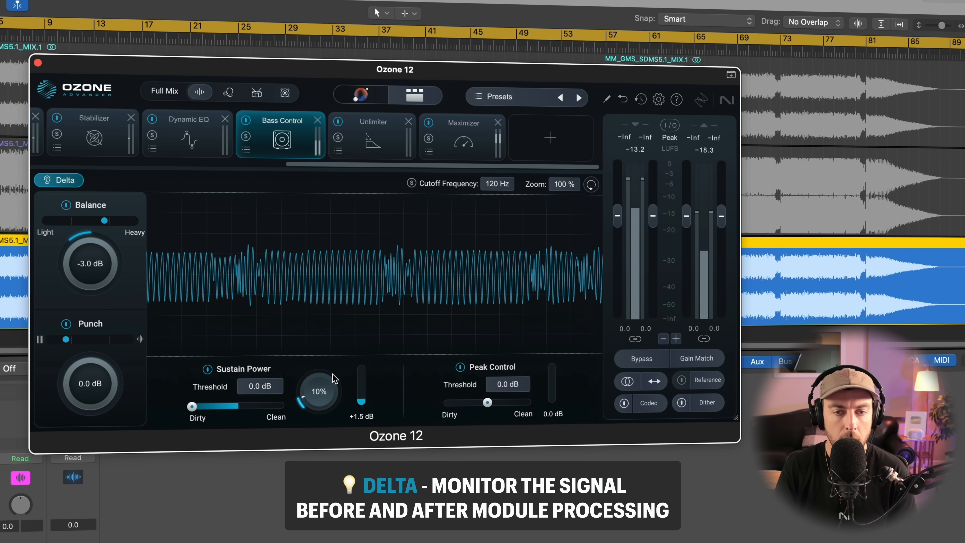
pyautogui.moveTo(191, 406); pyautogui.dragTo(320, 403)
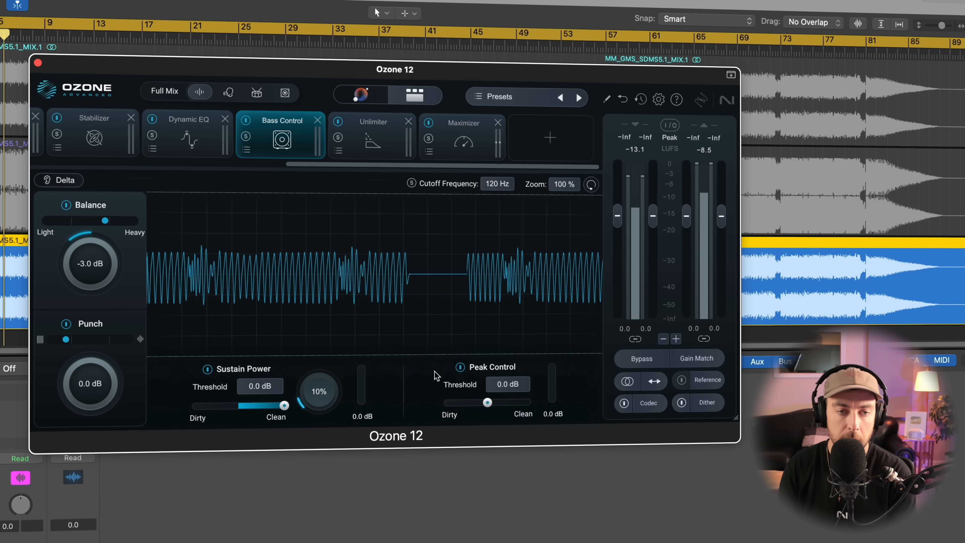
# Step: Set the Unlimiter's threshold to -6.4 dB and its Amount to 100% during playback with cycle off
pyautogui.click(363, 133)
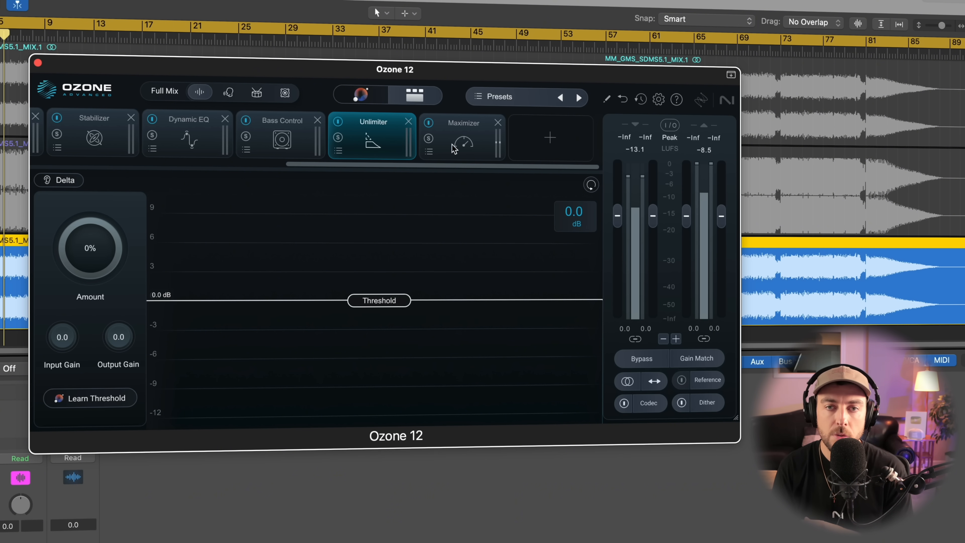
pyautogui.click(432, 141)
pyautogui.click(386, 144)
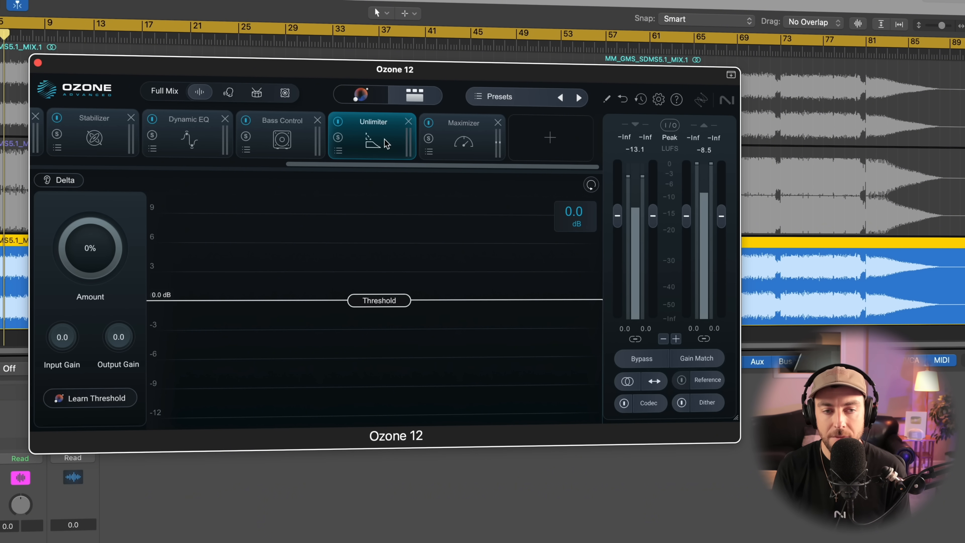
pyautogui.press('space')
pyautogui.moveTo(379, 300); pyautogui.dragTo(391, 346)
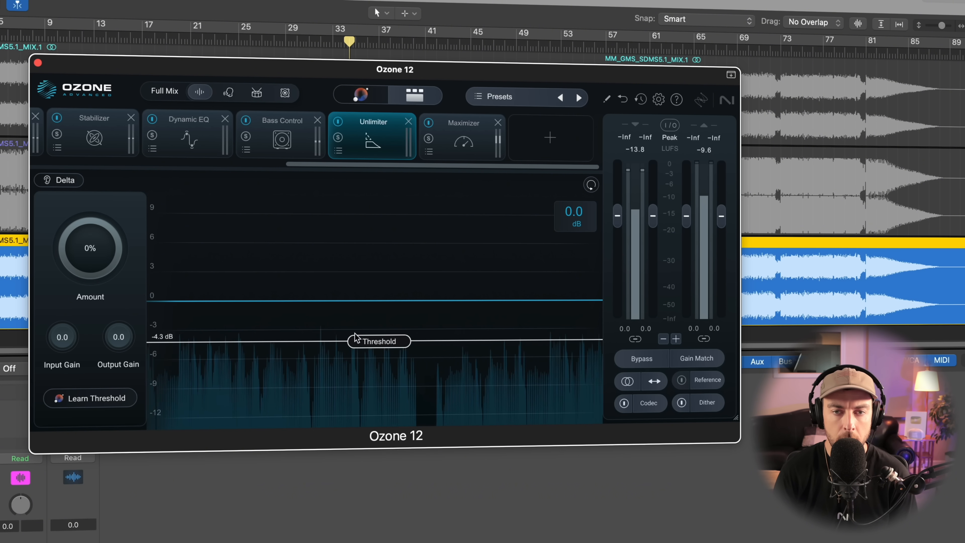
pyautogui.moveTo(104, 261); pyautogui.dragTo(121, 145)
pyautogui.moveTo(357, 345); pyautogui.dragTo(358, 362)
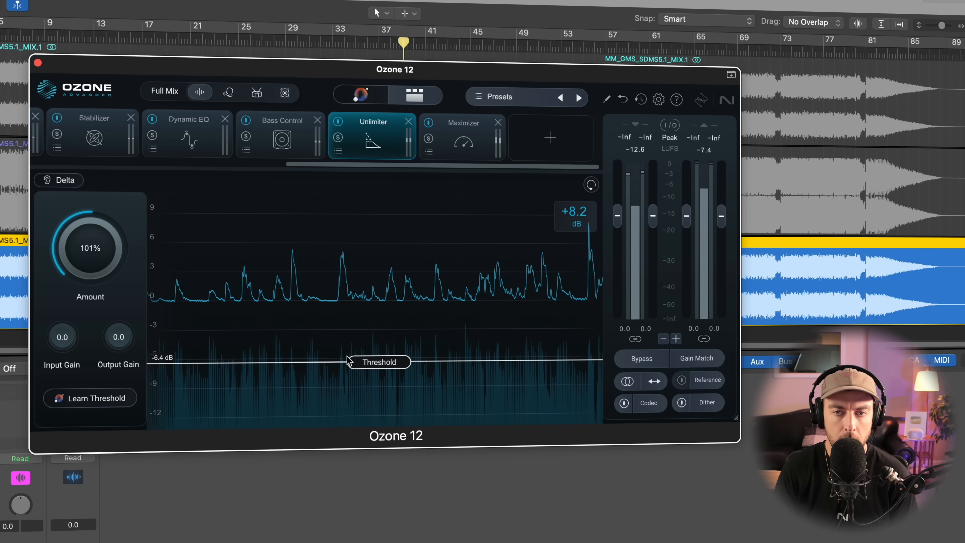
pyautogui.moveTo(103, 260); pyautogui.dragTo(103, 262)
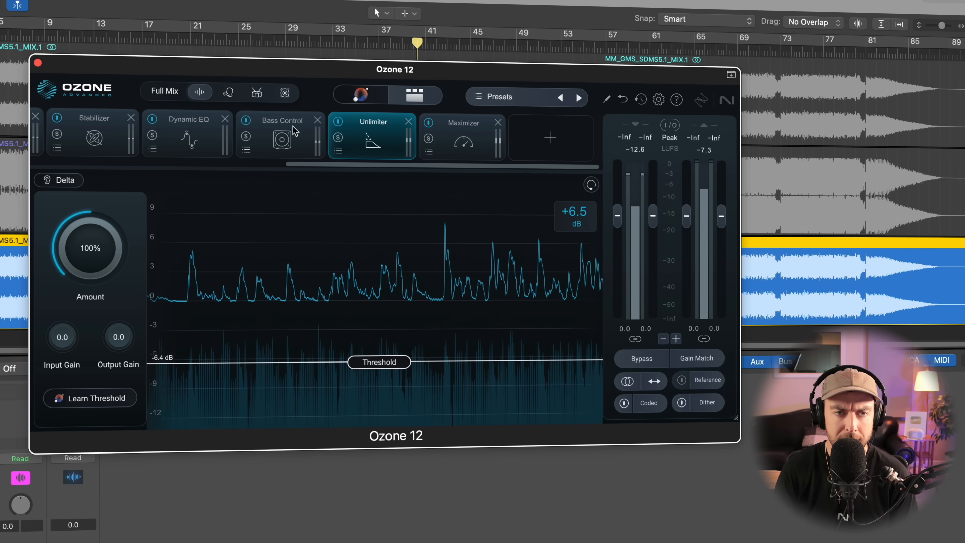
# Step: Compare the master with the Unlimiter bypassed and enabled several times, leaving it enabled
pyautogui.click(338, 122)
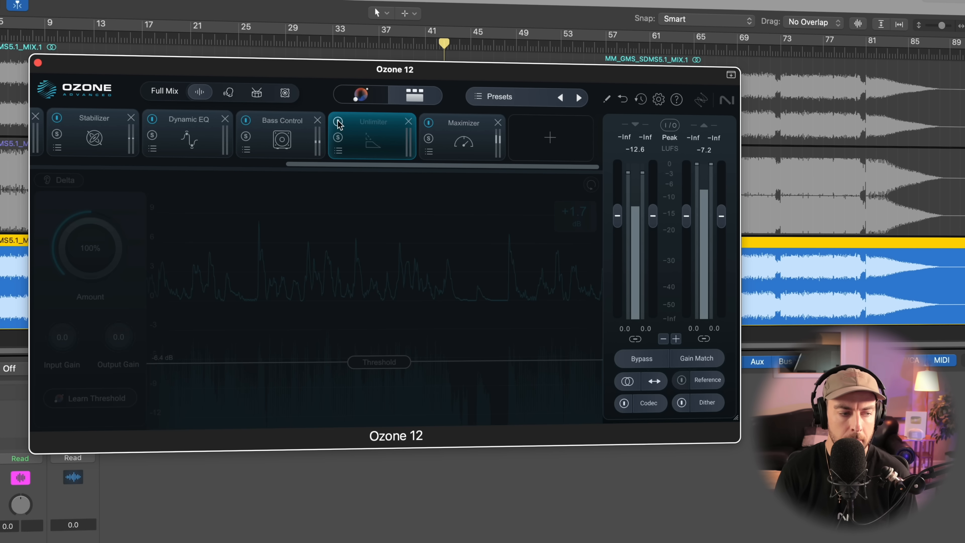
pyautogui.click(338, 123)
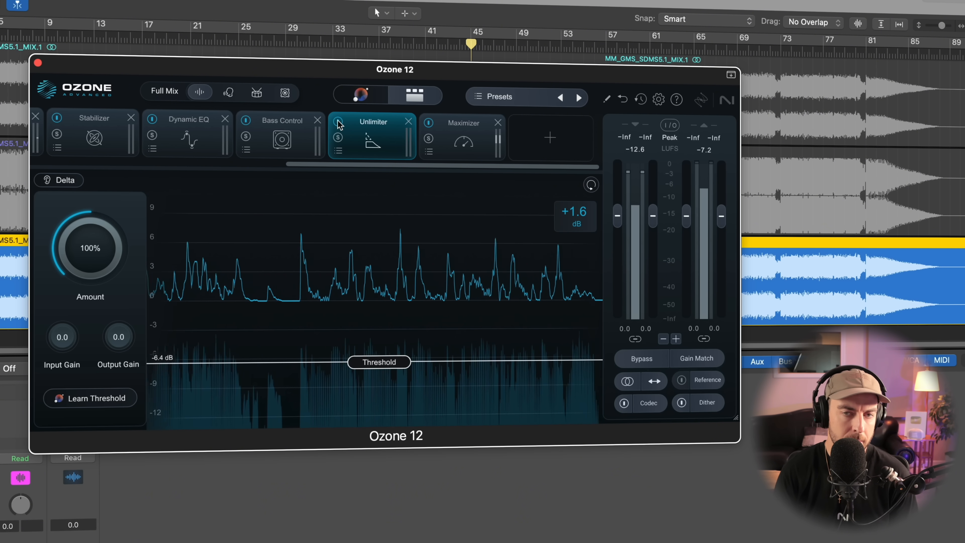
pyautogui.click(338, 122)
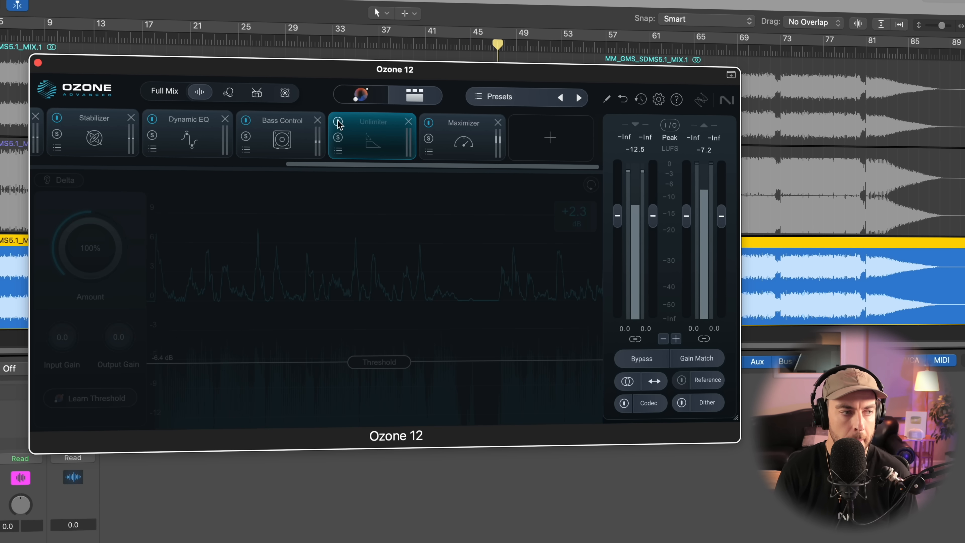
pyautogui.click(338, 122)
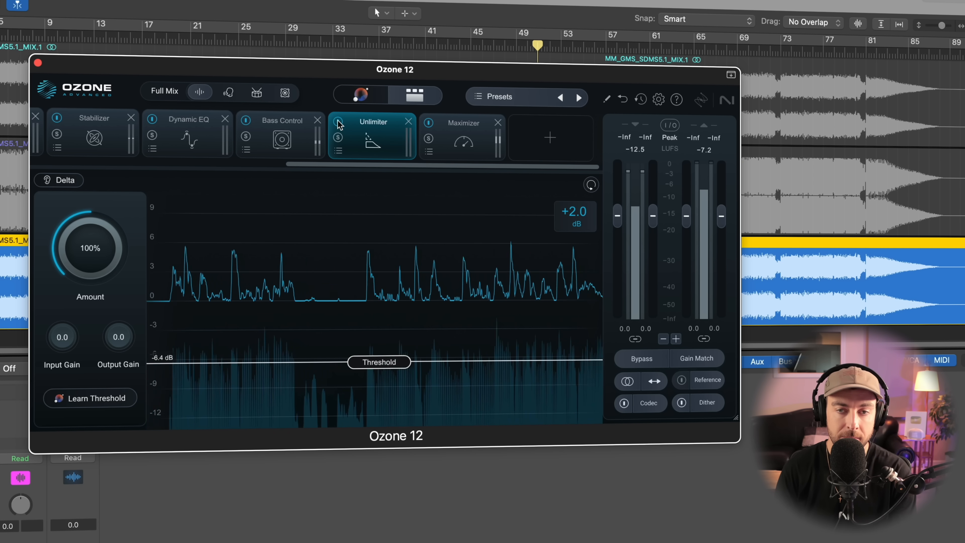
pyautogui.click(337, 123)
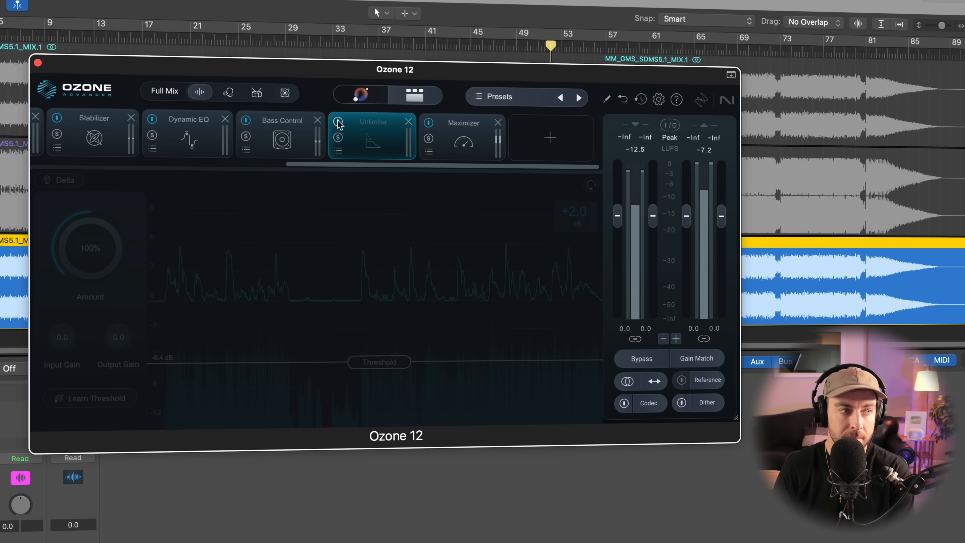
pyautogui.click(338, 122)
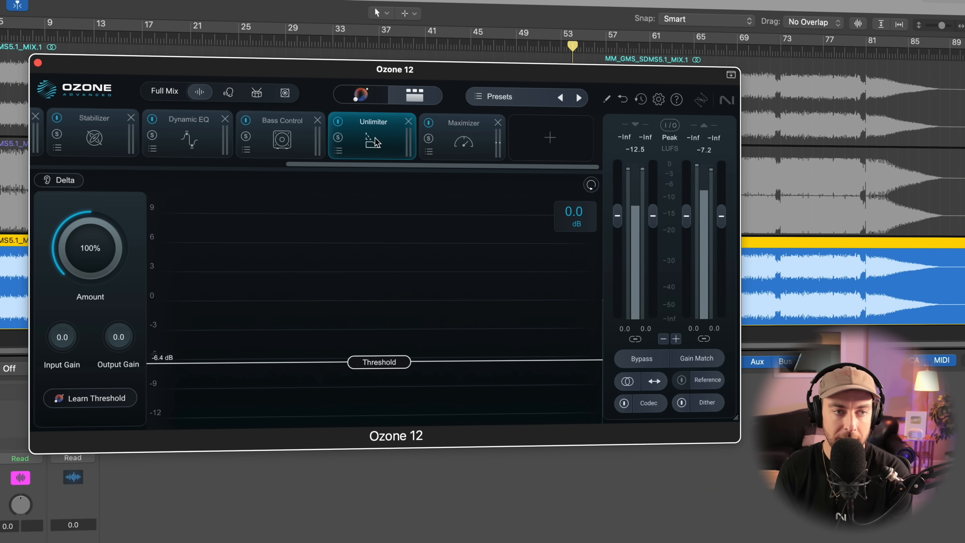
# Step: Review the Maximizer's limiting modes and switch it to IRC 5
pyautogui.click(462, 144)
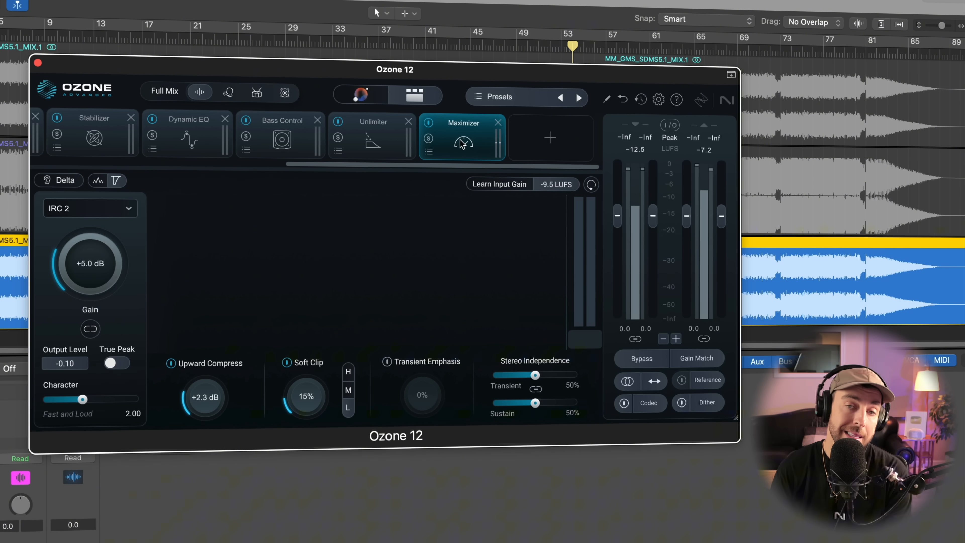
pyautogui.click(93, 210)
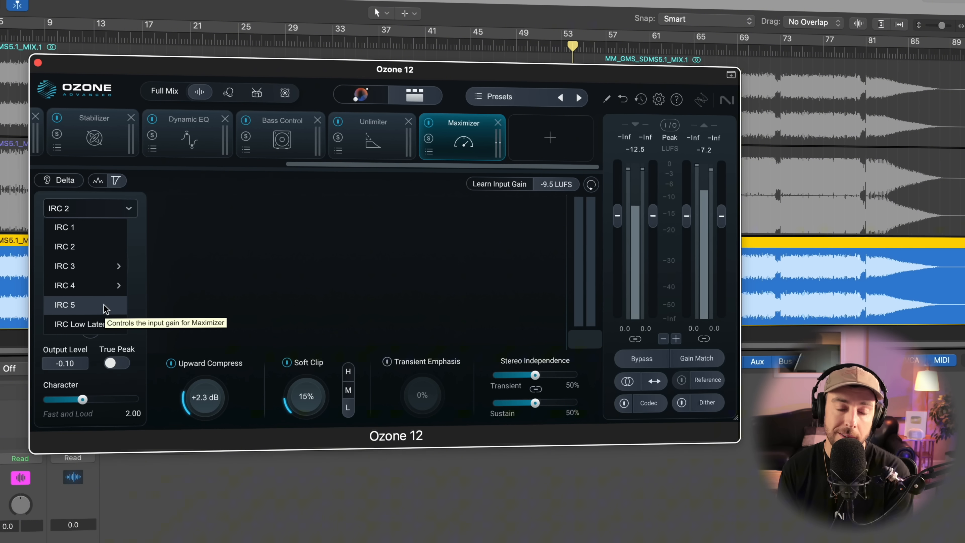
pyautogui.click(115, 212)
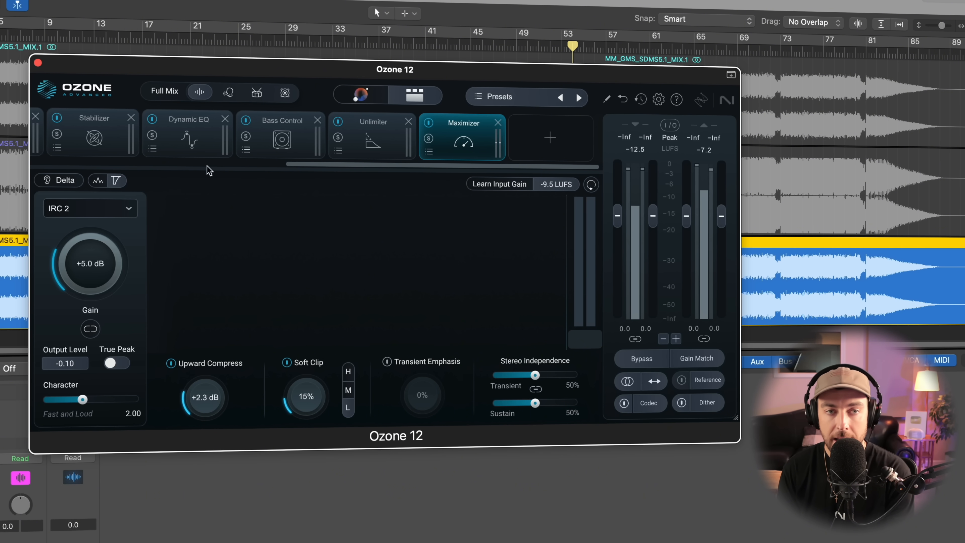
pyautogui.click(119, 212)
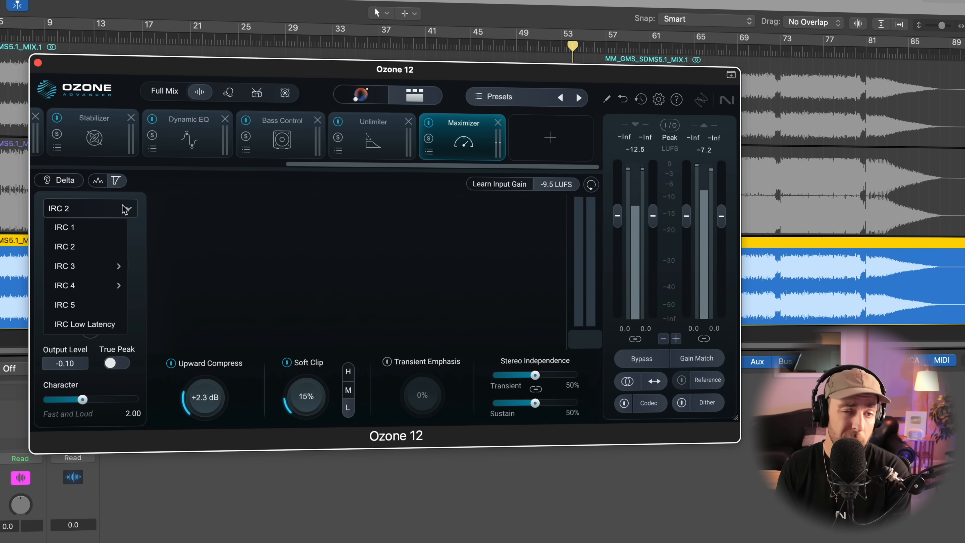
pyautogui.click(77, 310)
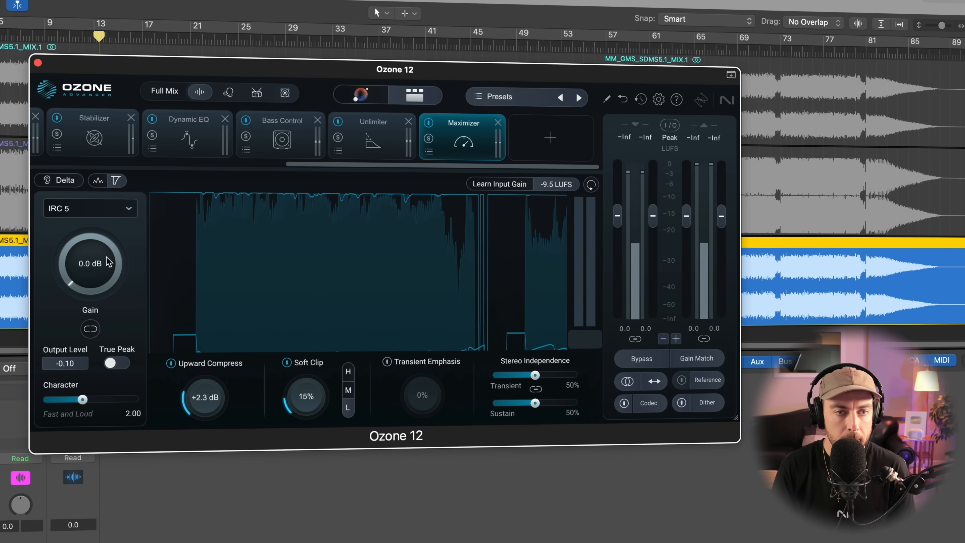
# Step: Set the Maximizer's gain to +7.0 dB while playing from around bar 13, and compare the module bypassed and enabled
pyautogui.moveTo(107, 257); pyautogui.dragTo(116, 187)
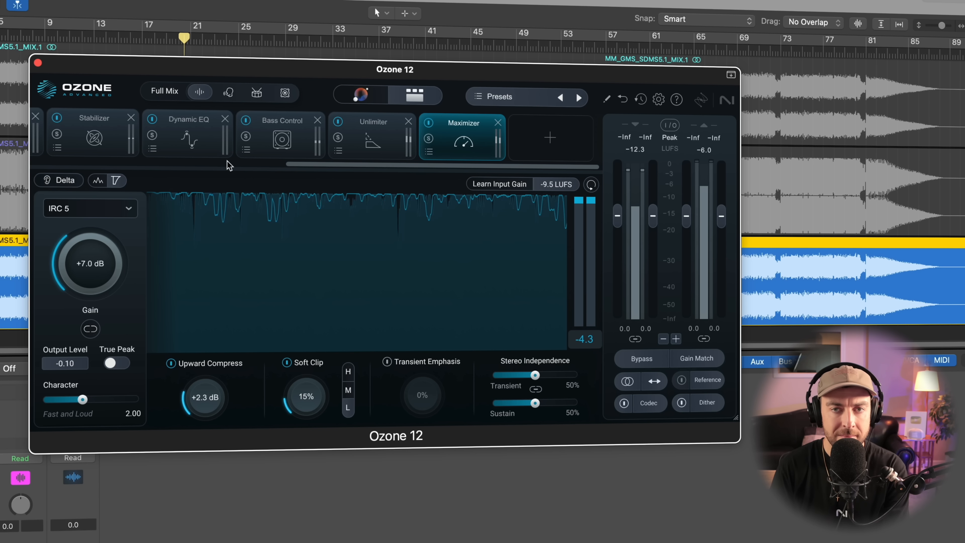
pyautogui.click(429, 124)
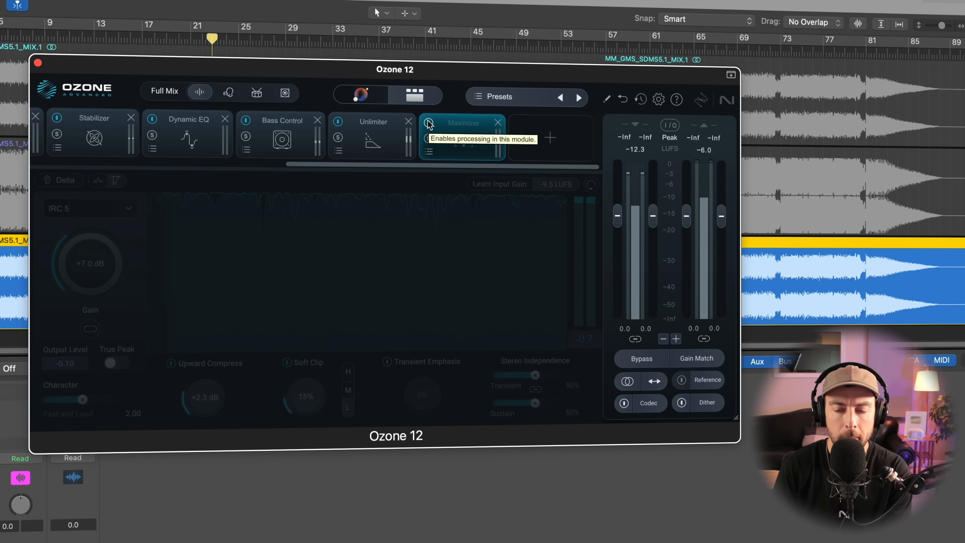
pyautogui.click(424, 123)
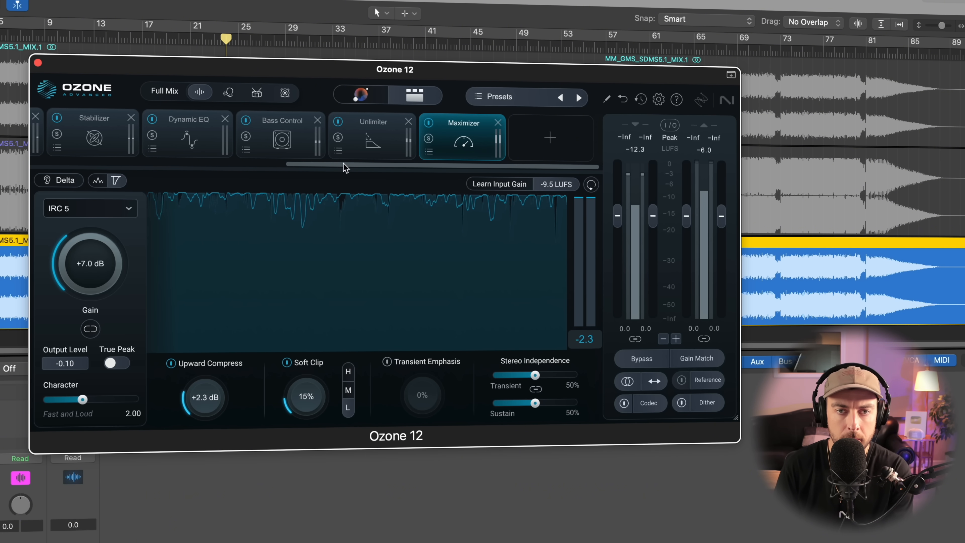
# Step: Review the module chain, opening the Unlimiter and Stem EQ to recap their roles in the master
pyautogui.moveTo(345, 167); pyautogui.dragTo(125, 166)
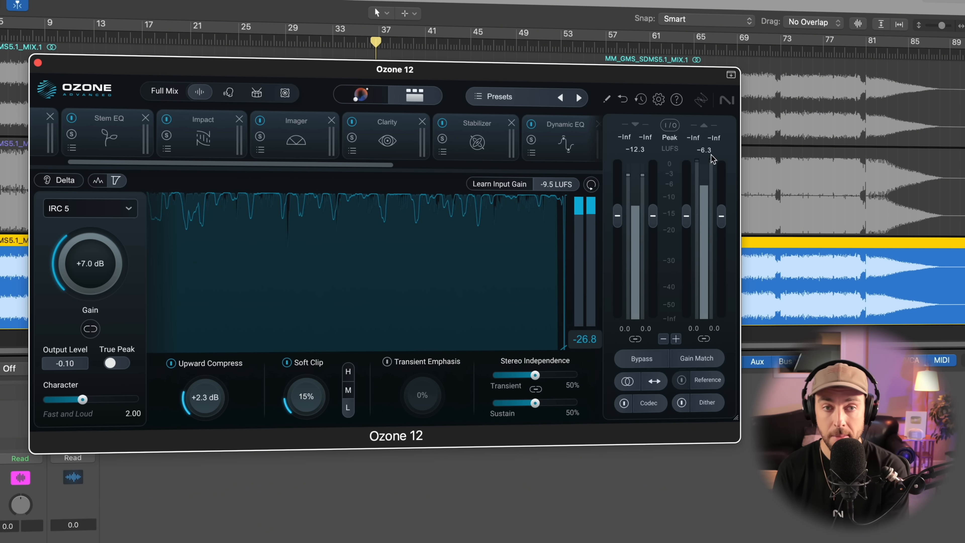
pyautogui.hscroll(5, 367, 168)
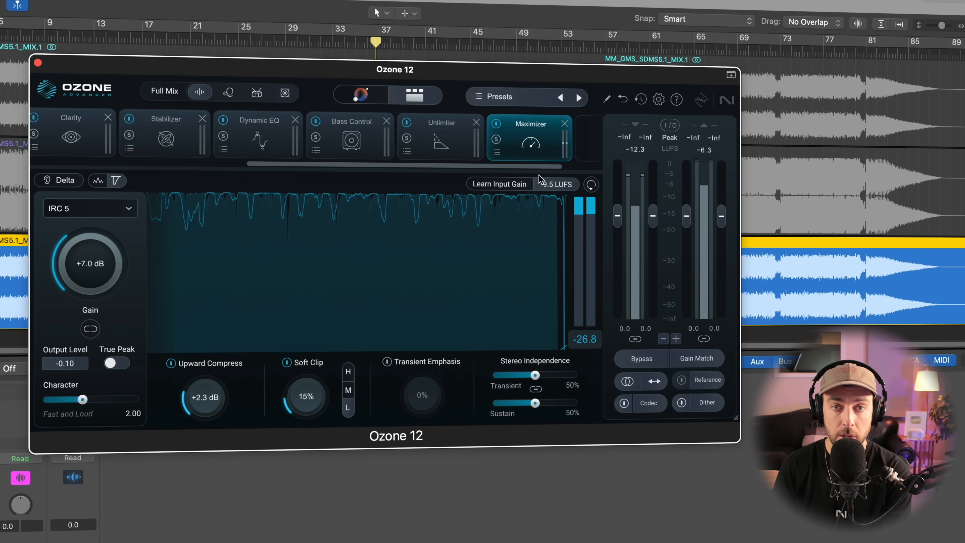
pyautogui.click(433, 145)
pyautogui.hscroll(-5, 423, 169)
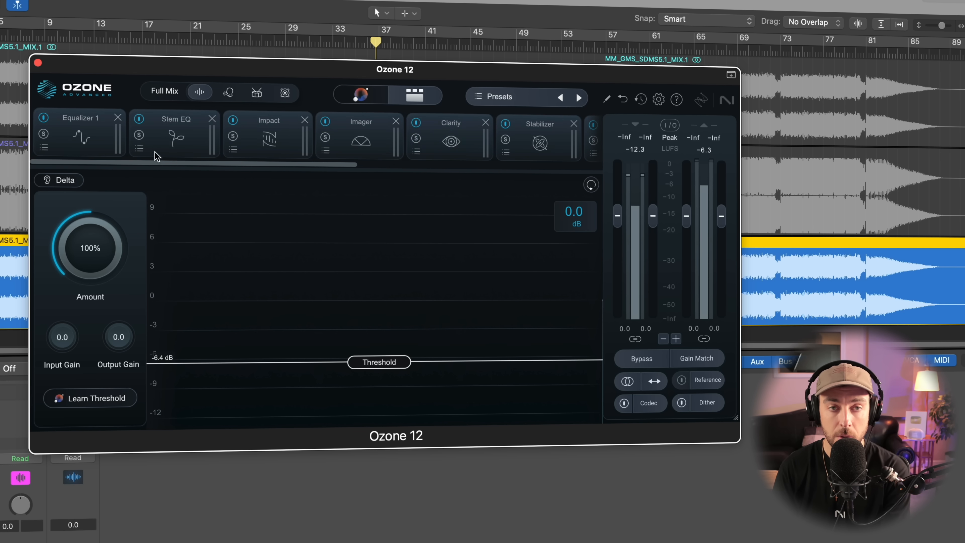
pyautogui.click(155, 152)
# Step: Narrow the Imager's upper bands during playback, setting band 4's width to -5 and readjusting the widths of bands 2 and 3
pyautogui.click(338, 146)
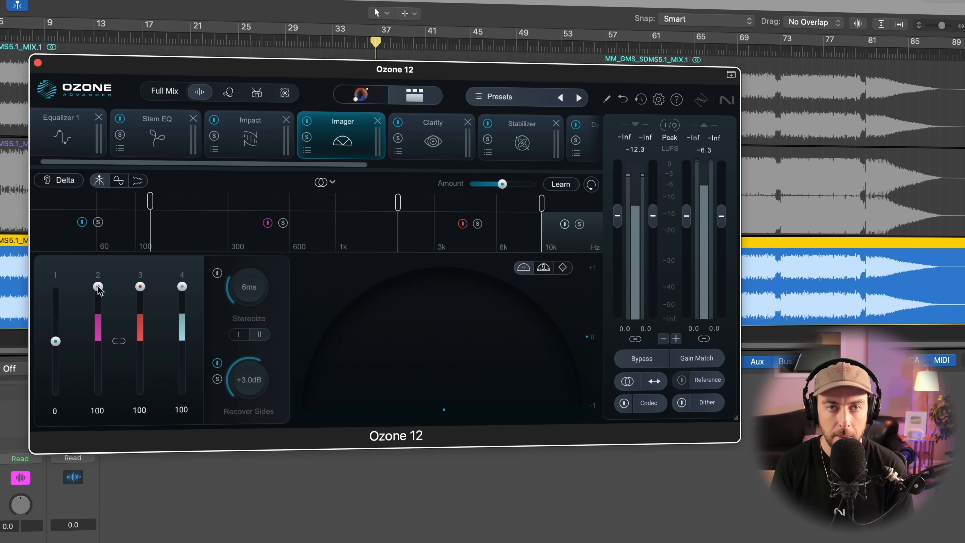
pyautogui.press('space')
pyautogui.moveTo(98, 286); pyautogui.dragTo(141, 315)
pyautogui.moveTo(182, 287); pyautogui.dragTo(182, 344)
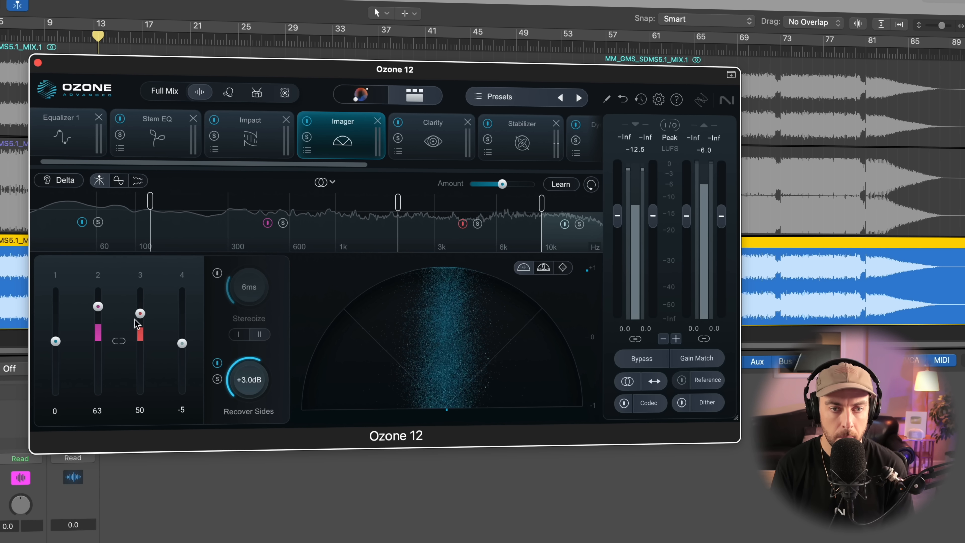
pyautogui.moveTo(140, 314); pyautogui.dragTo(98, 301)
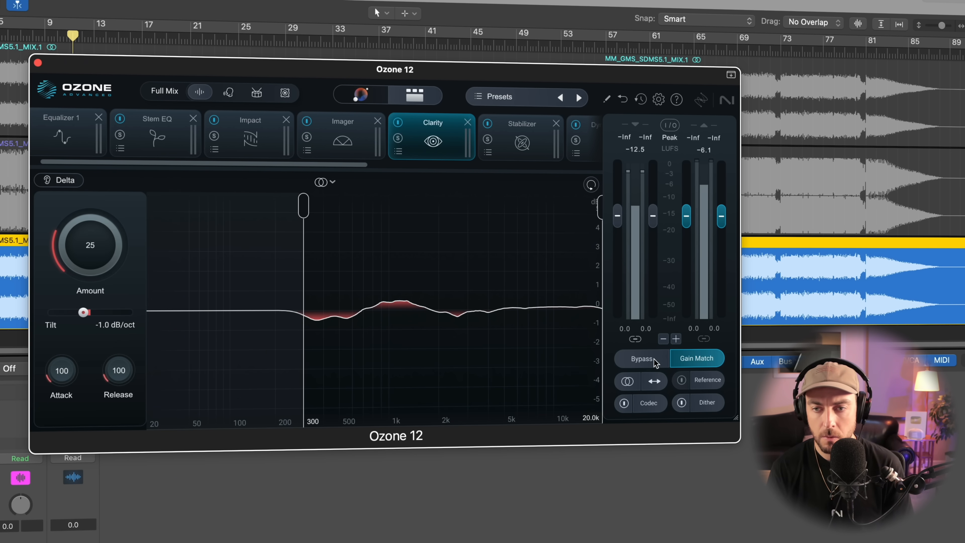
# Step: Compare the gain-matched master with all processing bypassed and enabled while viewing the Unlimiter, leaving processing on and Gain Match off
pyautogui.press('space')
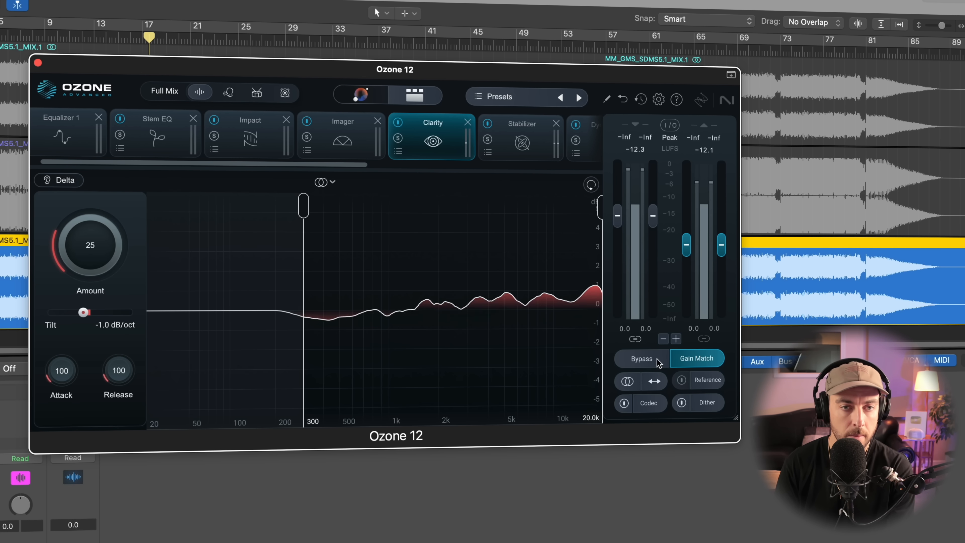
pyautogui.hscroll(5, 554, 151)
pyautogui.click(478, 141)
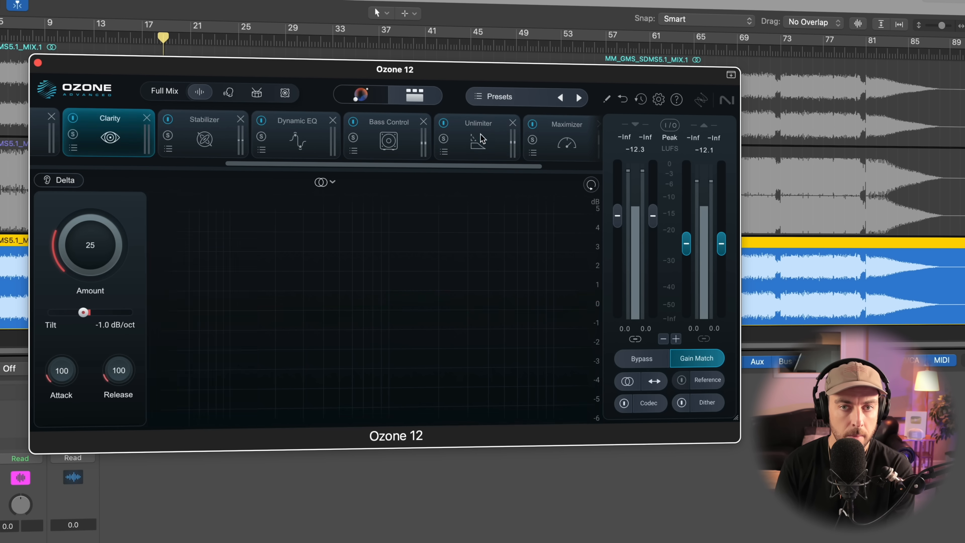
pyautogui.click(657, 358)
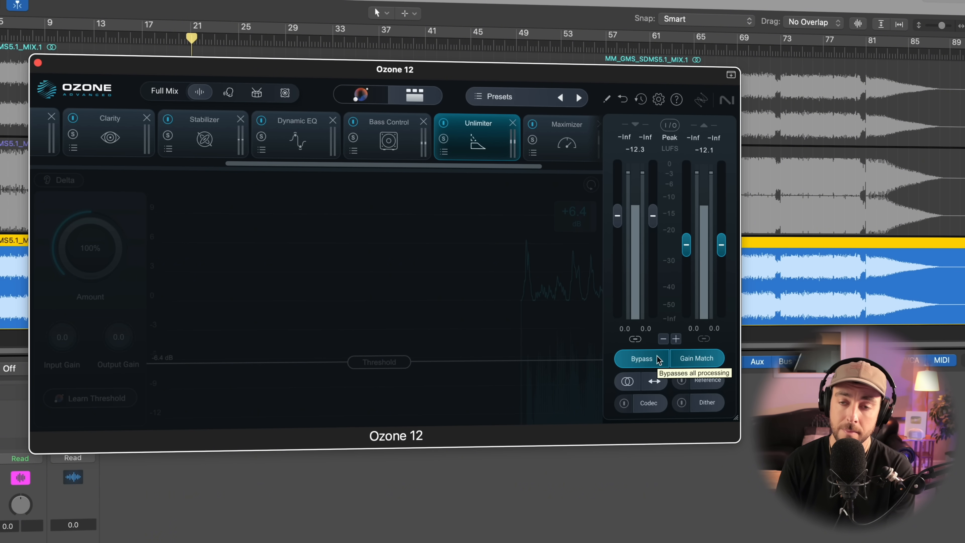
pyautogui.click(659, 360)
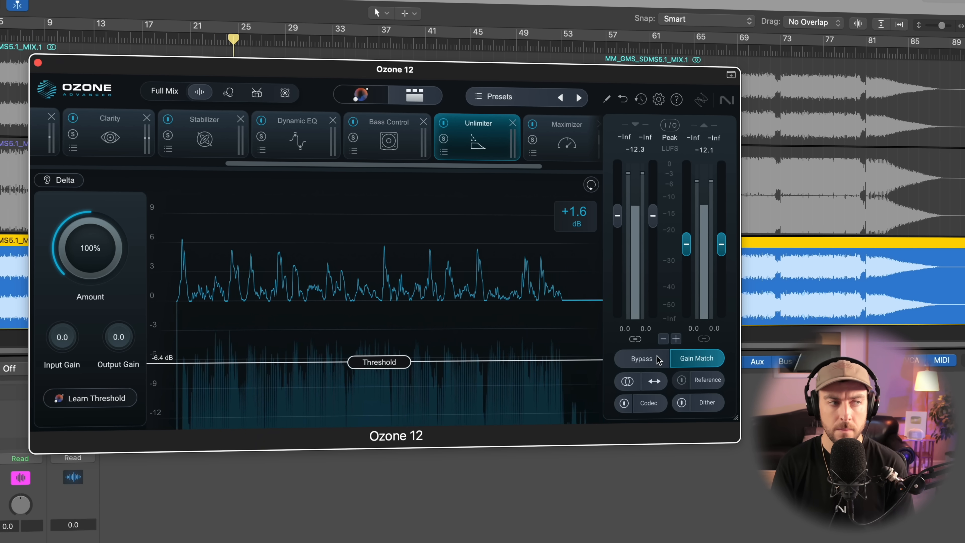
pyautogui.click(717, 358)
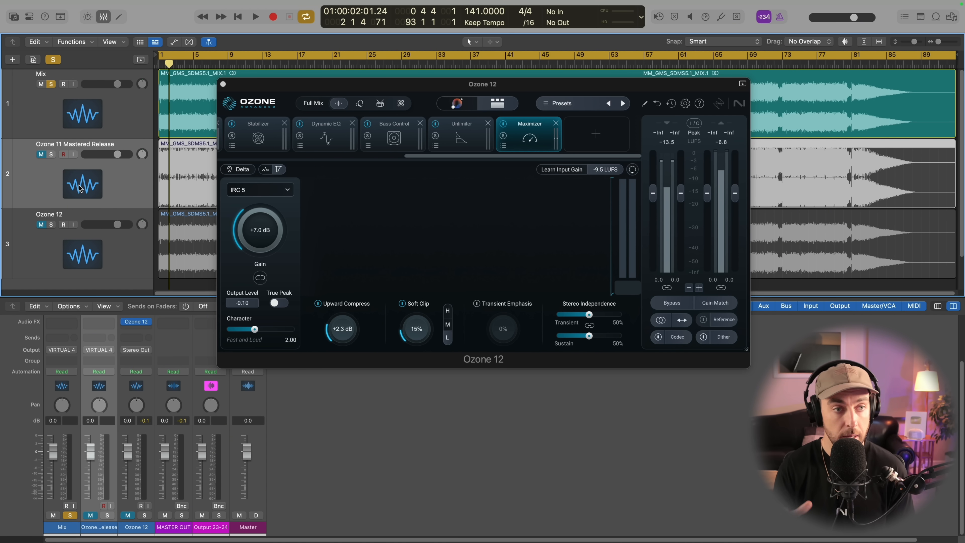
# Step: Look over the three comparison tracks and play the soloed, unmastered Mix track from the start of the song
pyautogui.click(105, 264)
pyautogui.click(107, 177)
pyautogui.click(101, 121)
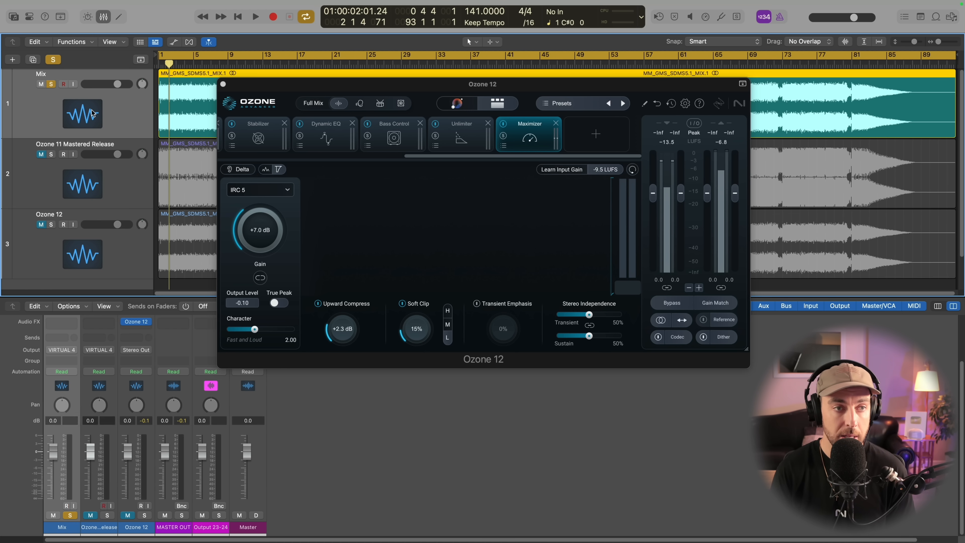
pyautogui.click(79, 245)
pyautogui.click(103, 124)
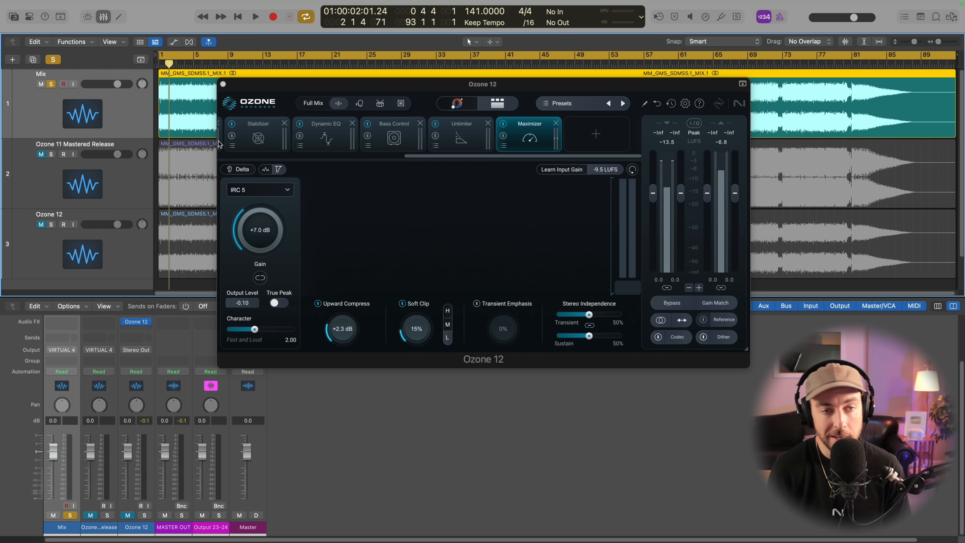
pyautogui.press('space')
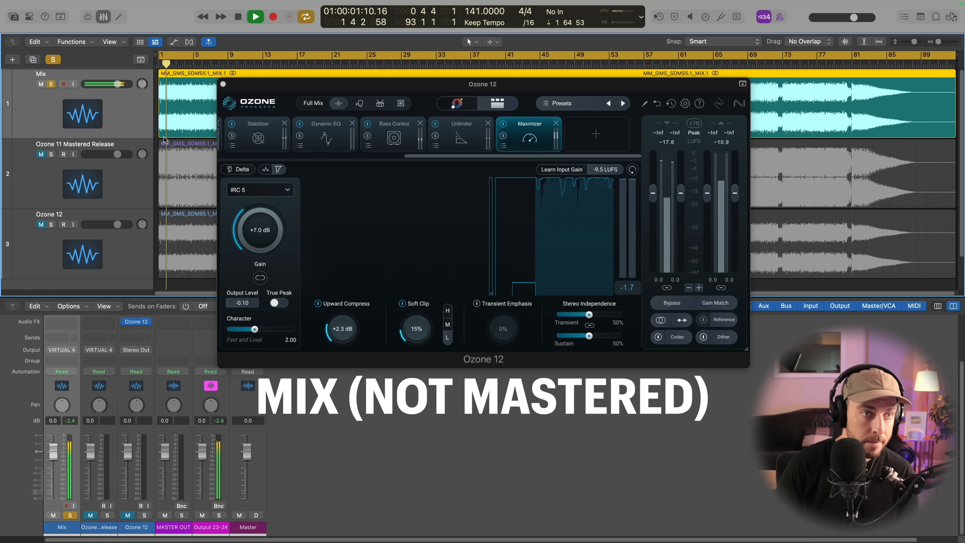
# Step: Alternate solo between the Ozone 11 Mastered Release and Ozone 12 tracks to compare the masters, stopping playback on Ozone 12
pyautogui.click(51, 154)
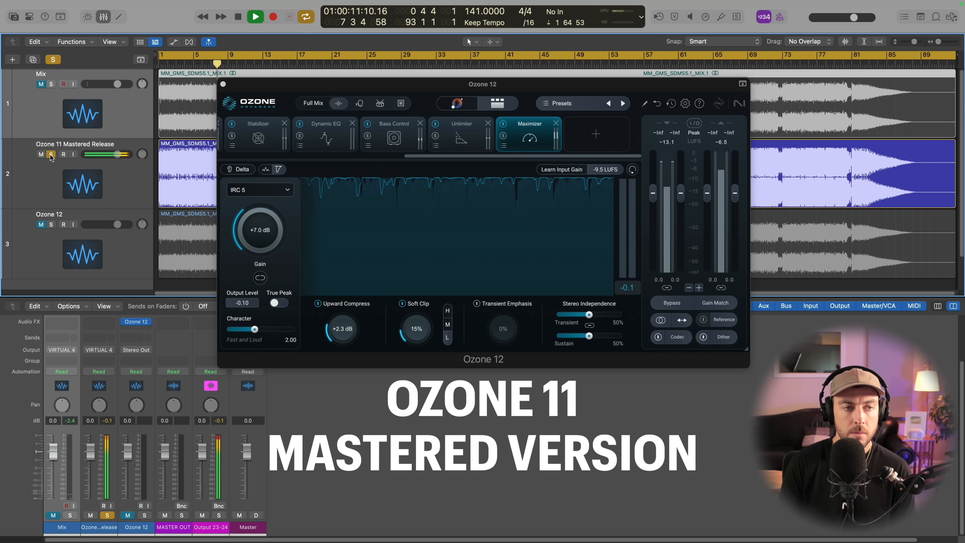
pyautogui.click(51, 225)
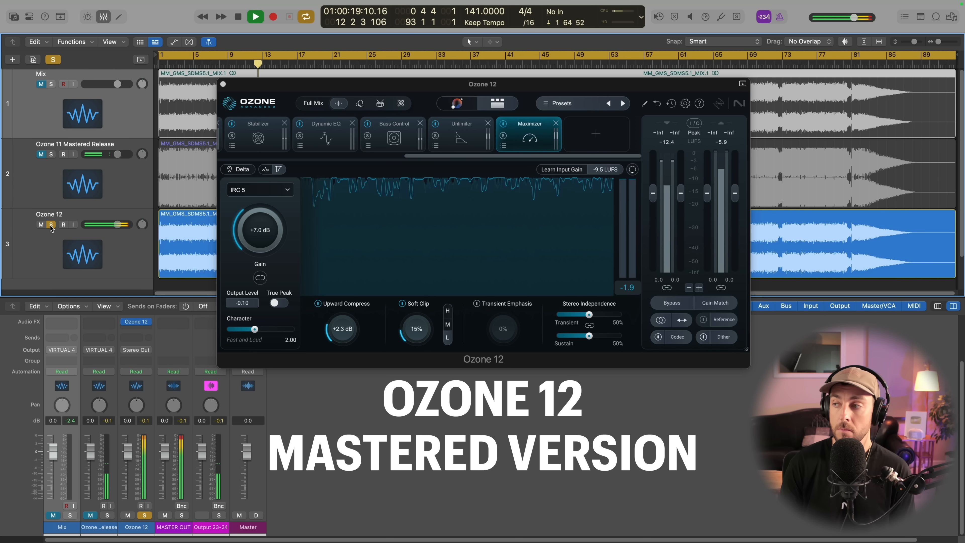
pyautogui.click(51, 154)
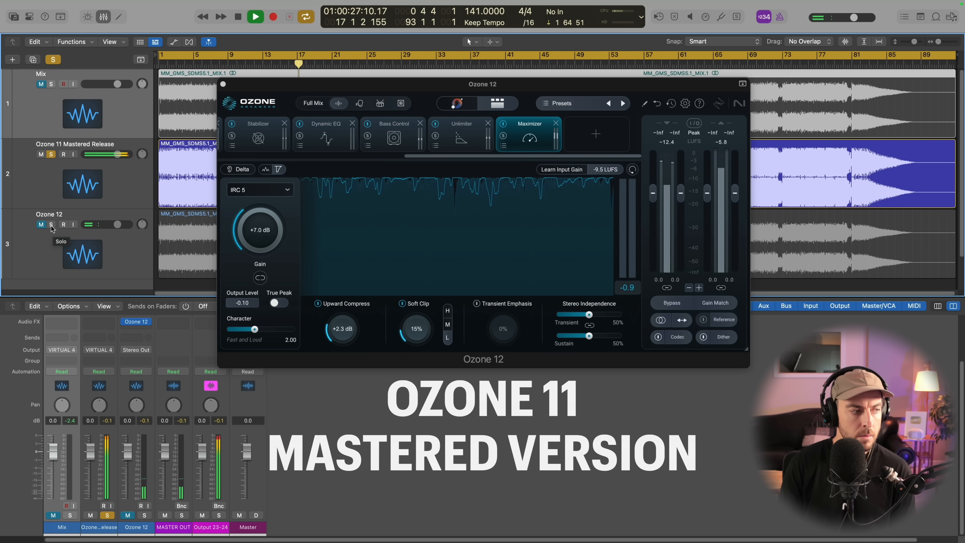
pyautogui.click(51, 225)
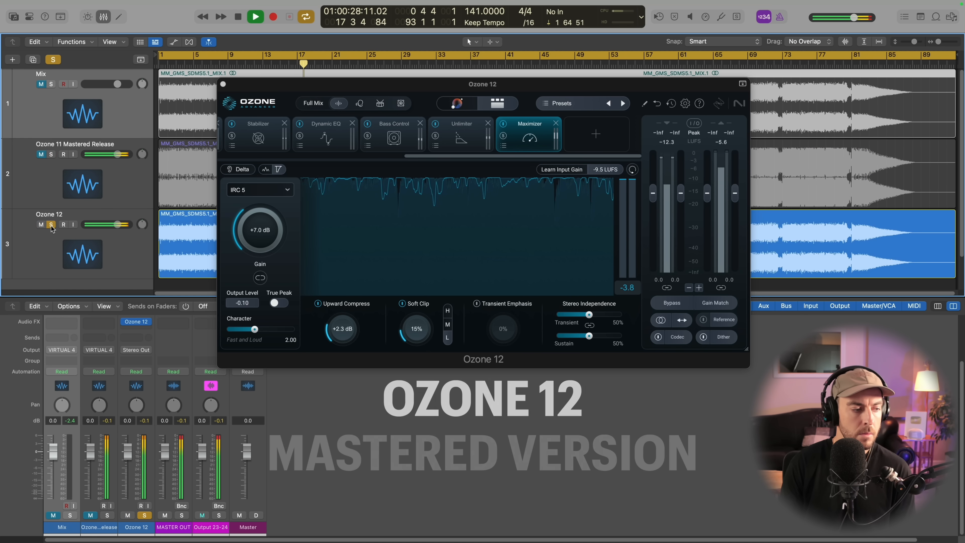
pyautogui.click(52, 154)
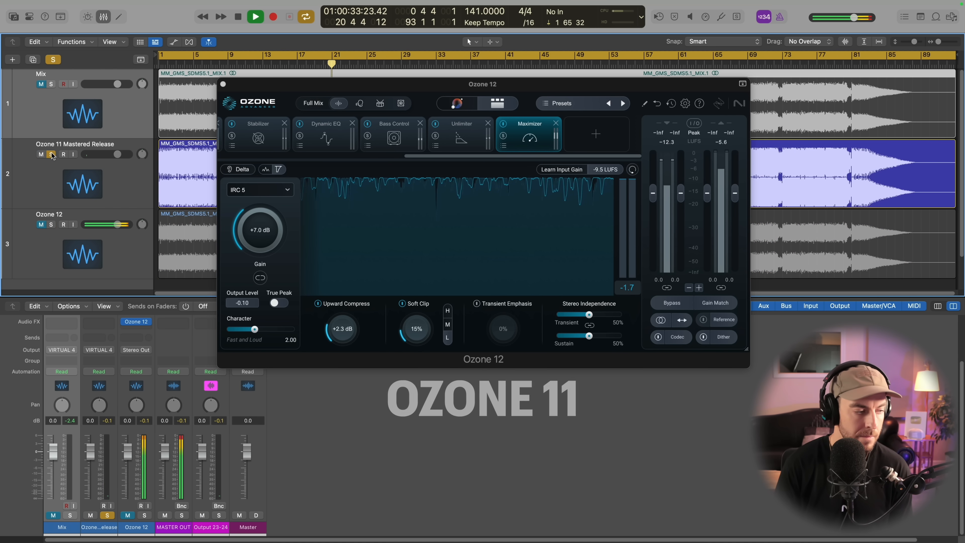
pyautogui.click(52, 224)
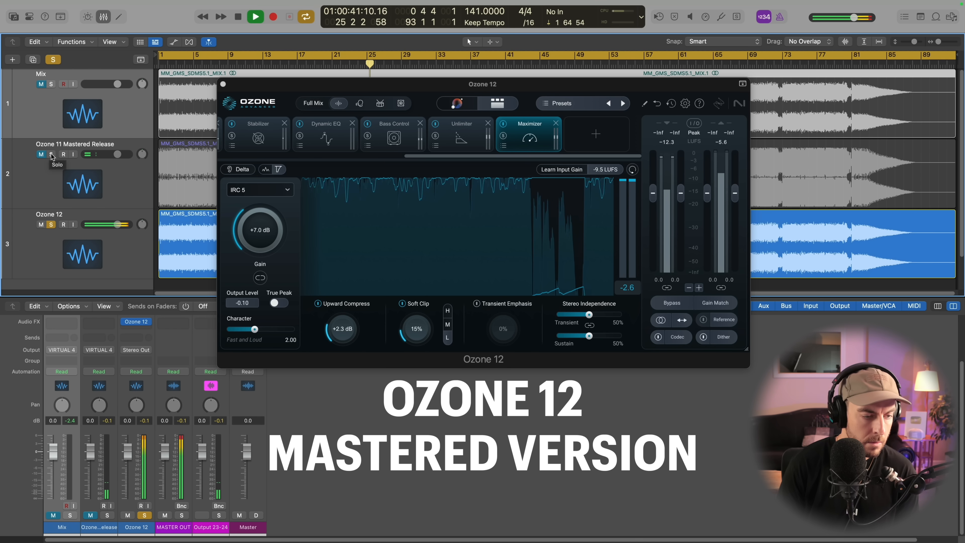
pyautogui.click(51, 155)
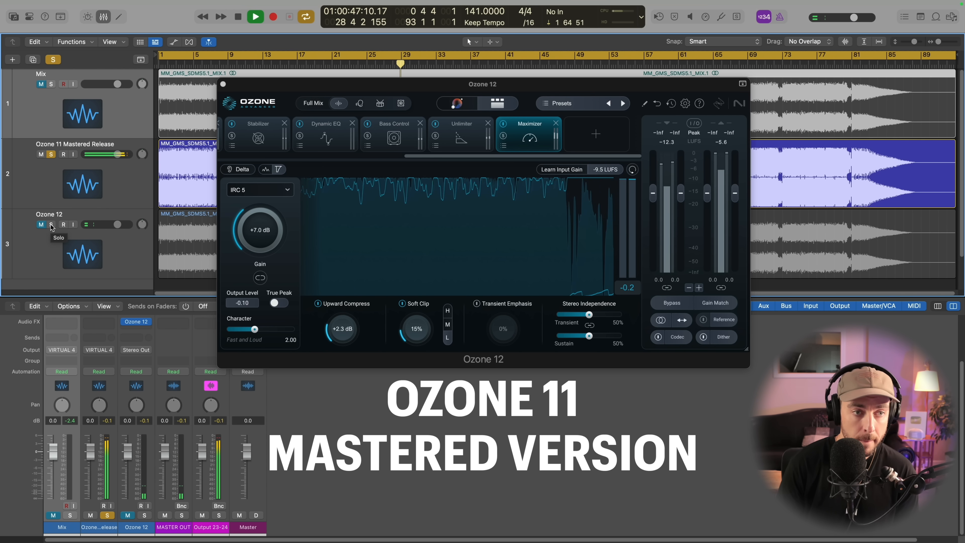
pyautogui.click(52, 225)
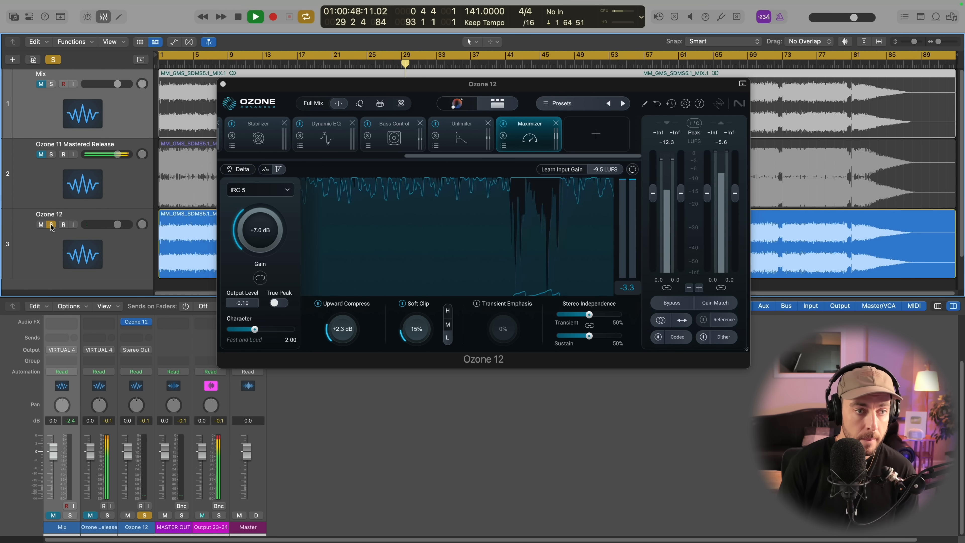
pyautogui.click(51, 155)
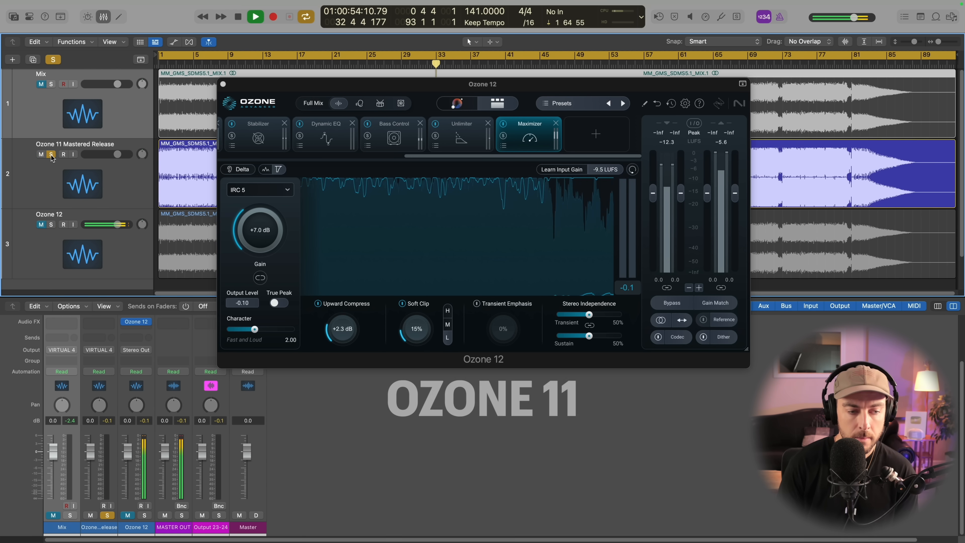
pyautogui.click(51, 225)
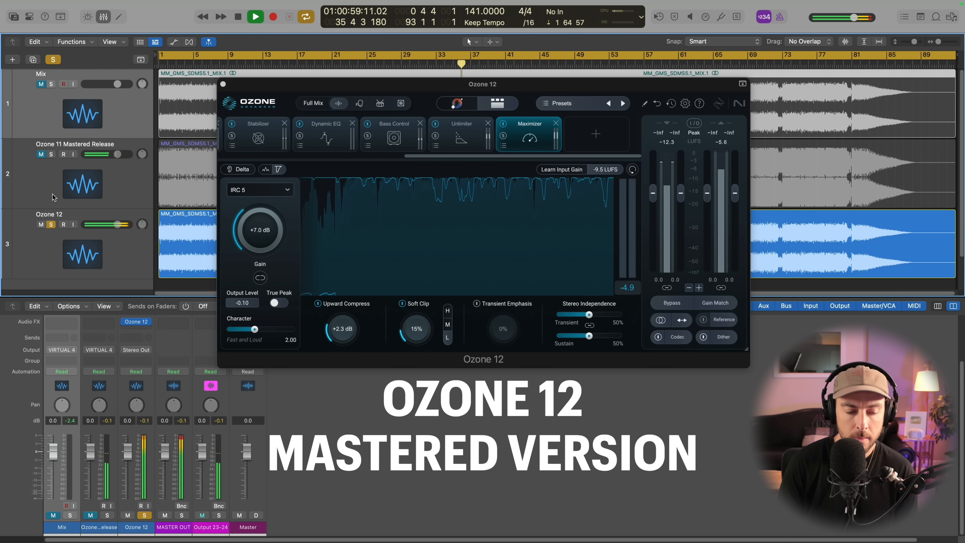
pyautogui.press('space')
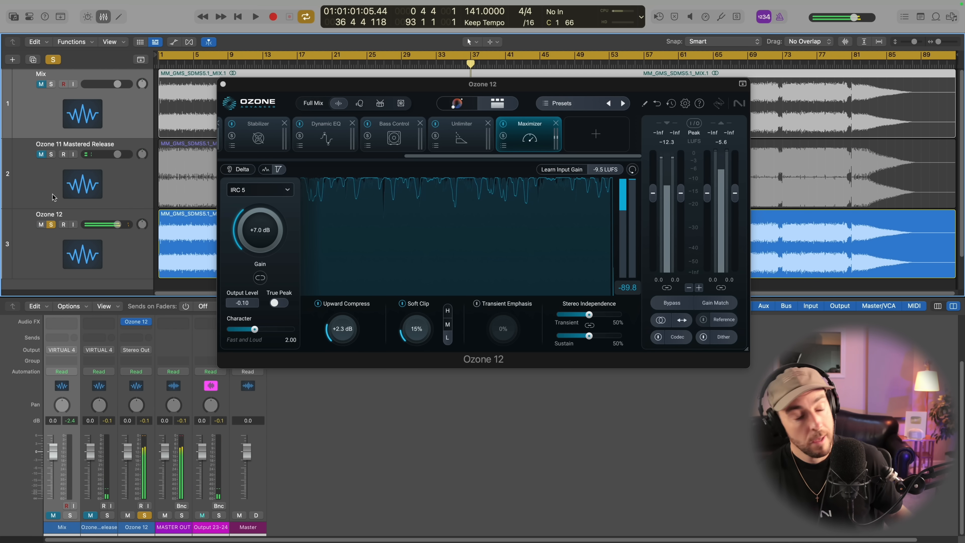
# Step: Review the Maximizer's available limiting modes and keep IRC 5 selected
pyautogui.click(57, 258)
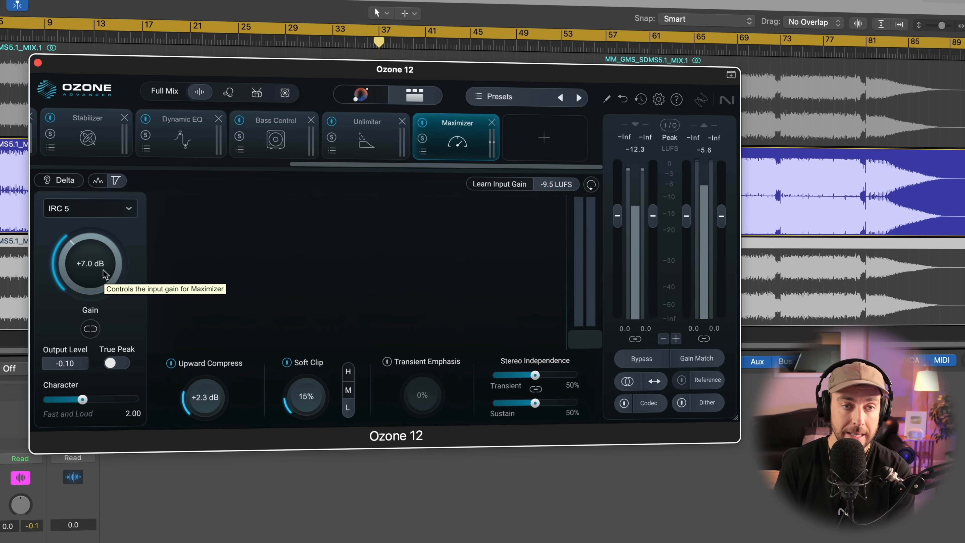
pyautogui.click(90, 209)
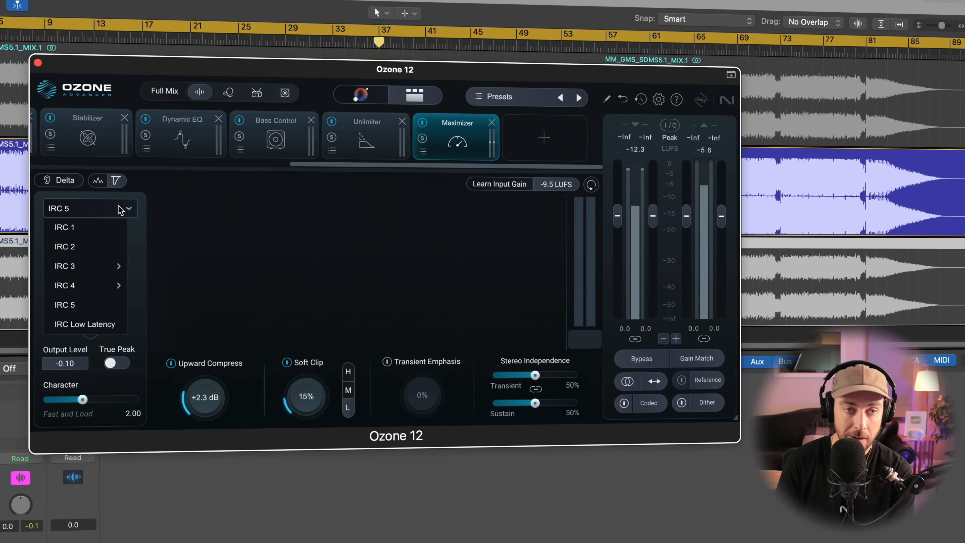
pyautogui.click(193, 261)
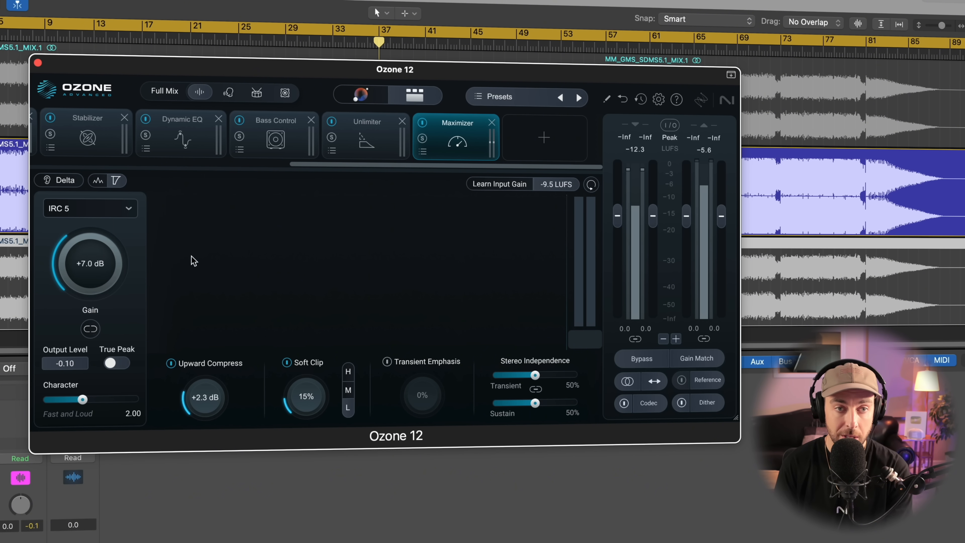
# Step: Revisit the Unlimiter, Impact and Stem EQ modules for a recap, ending on the Maximizer
pyautogui.click(367, 141)
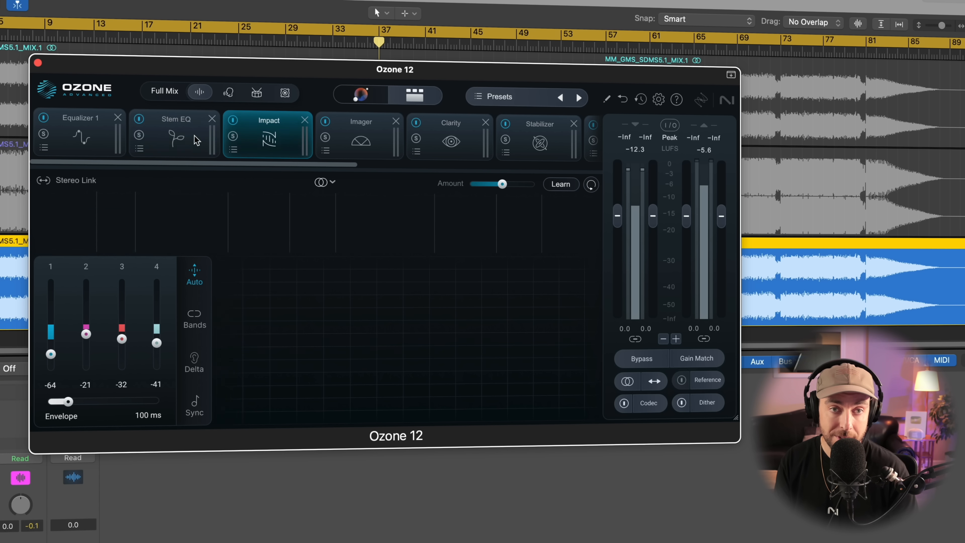
pyautogui.click(197, 140)
pyautogui.moveTo(226, 165); pyautogui.dragTo(477, 173)
pyautogui.click(384, 141)
pyautogui.click(453, 146)
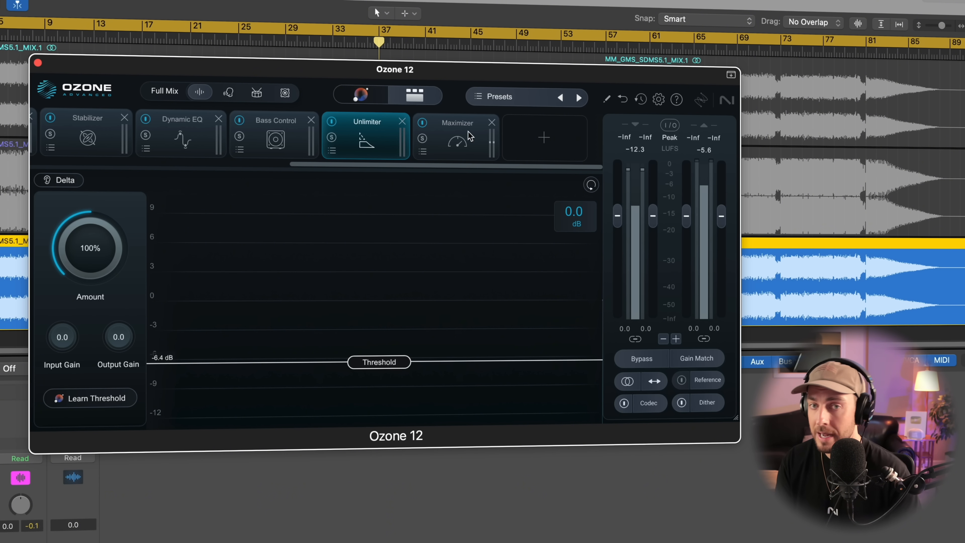
pyautogui.click(458, 141)
pyautogui.click(363, 152)
pyautogui.click(422, 149)
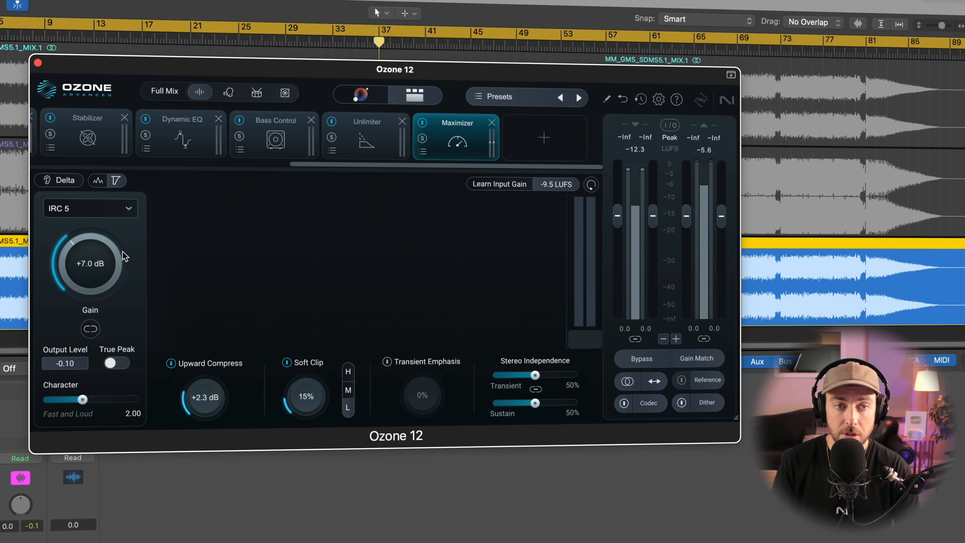